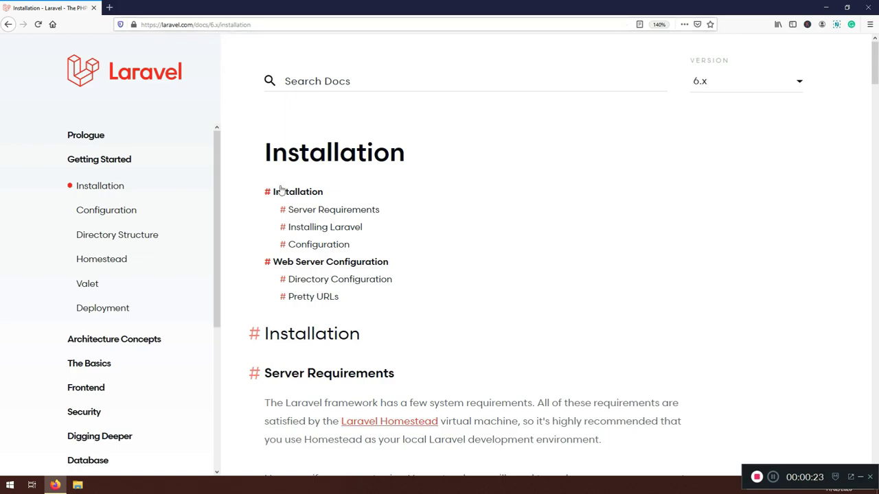
Examine the server requirements and the documentation version list on the Laravel 6.x Installation page
scroll(493, 289, "down", 3)
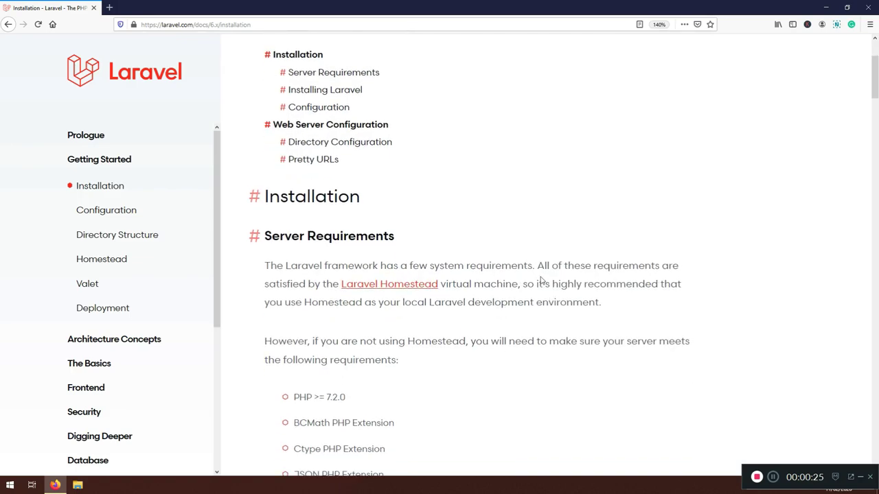
scroll(541, 280, "up", 3)
scroll(508, 310, "down", 6)
scroll(565, 331, "up", 4)
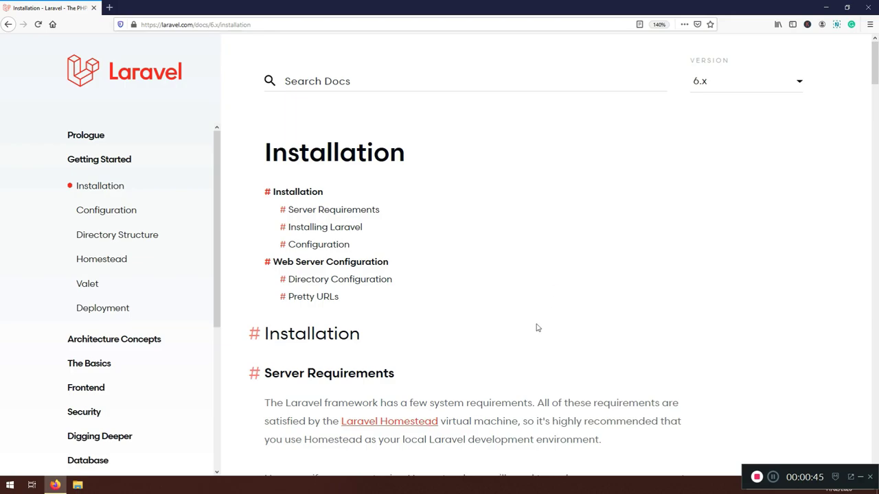
left_click(715, 95)
left_click(700, 116)
Read the Via Laravel Installer instructions, highlighting the section heading and the command composer global require laravel/installer
scroll(453, 355, "down", 5)
scroll(468, 355, "down", 3)
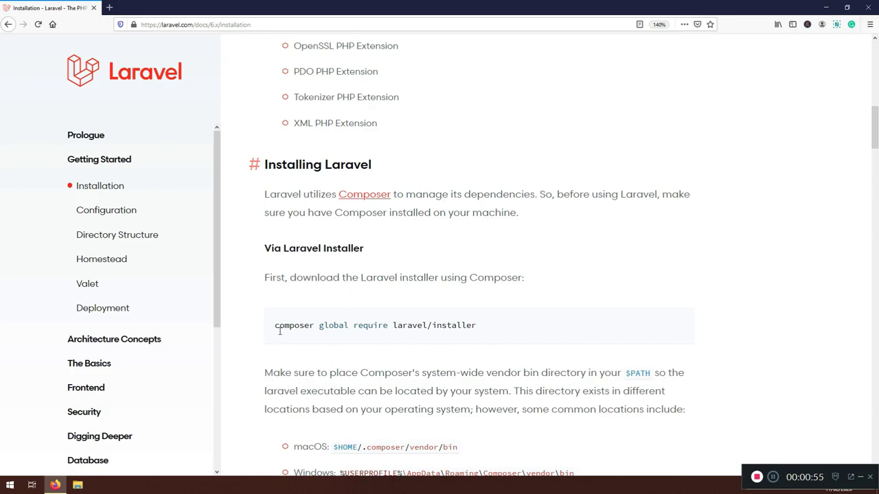
left_click_drag(263, 250, 374, 245)
left_click_drag(274, 328, 477, 328)
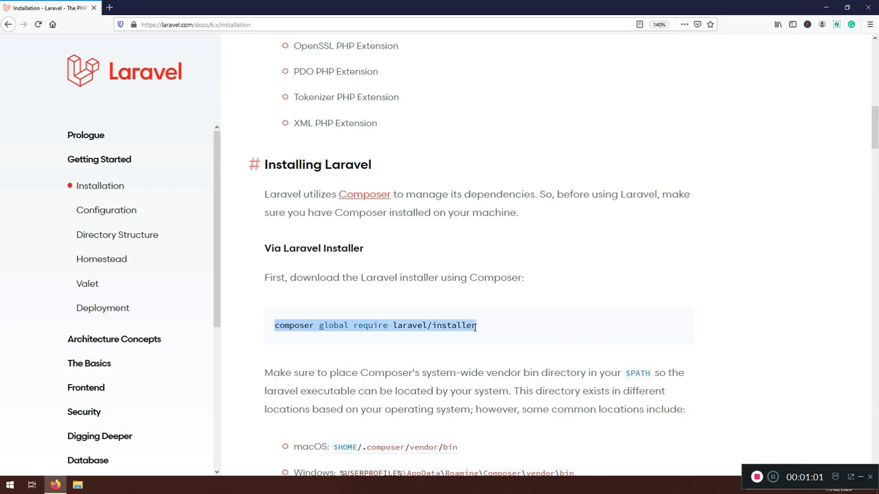
scroll(443, 339, "down", 2)
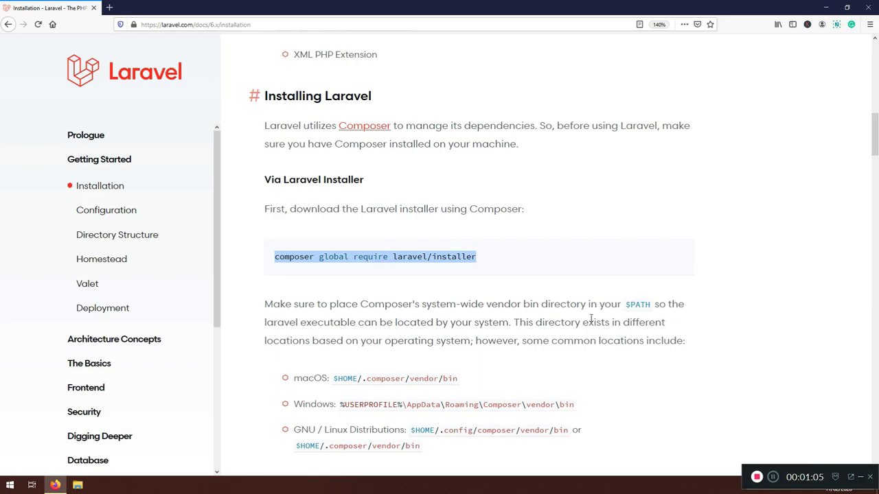
scroll(432, 422, "down", 4)
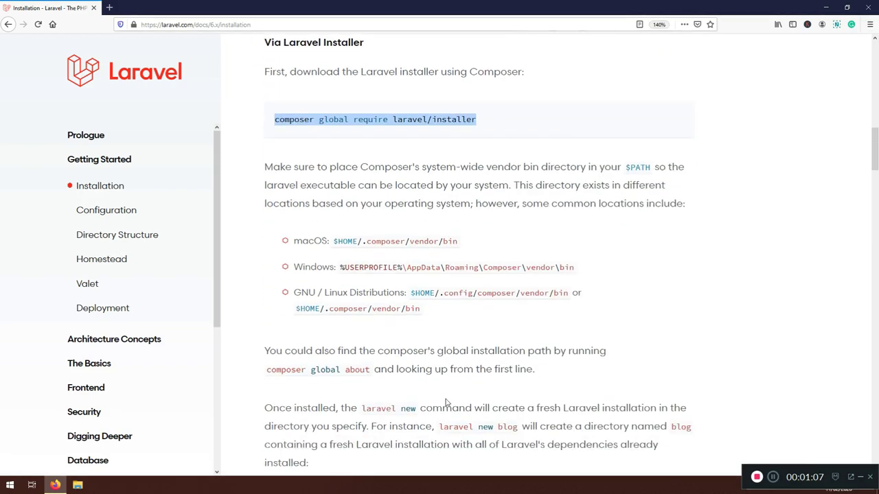
Review Composer's vendor bin locations for each operating system and the instructions through Via Composer Create-Project
left_click_drag(437, 312, 272, 236)
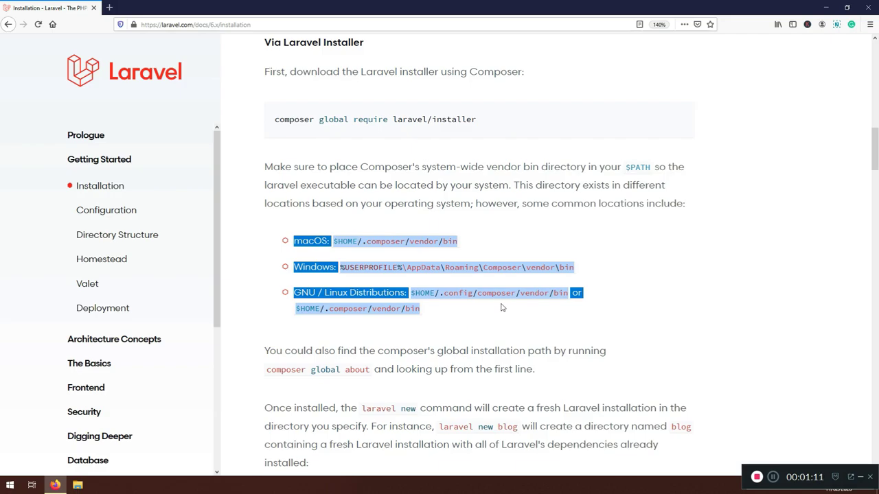
left_click(352, 306)
double_click(354, 293)
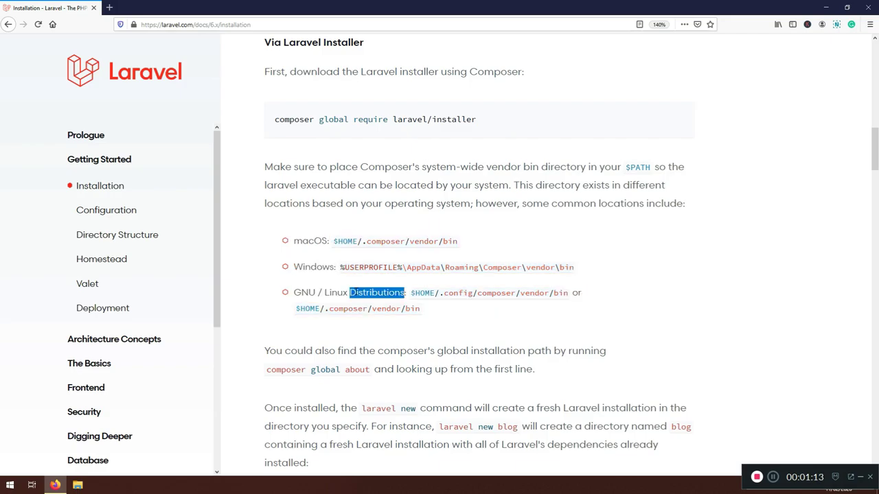
scroll(353, 387, "down", 1)
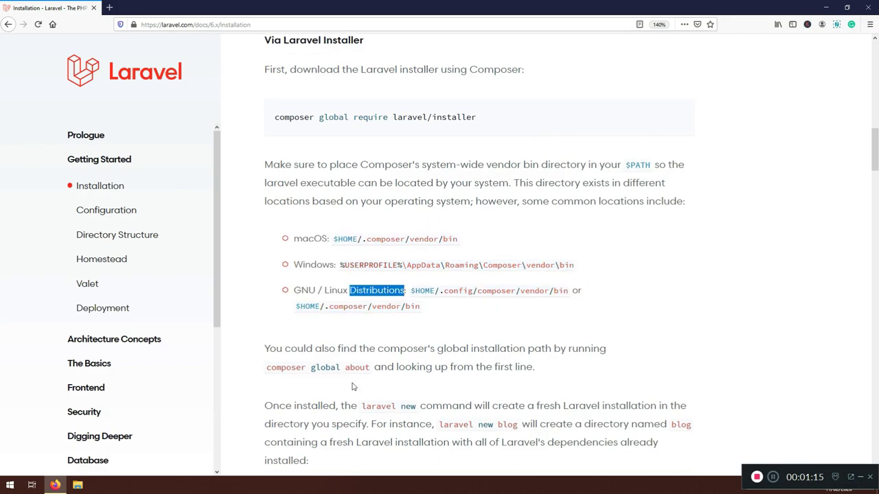
scroll(353, 386, "down", 3)
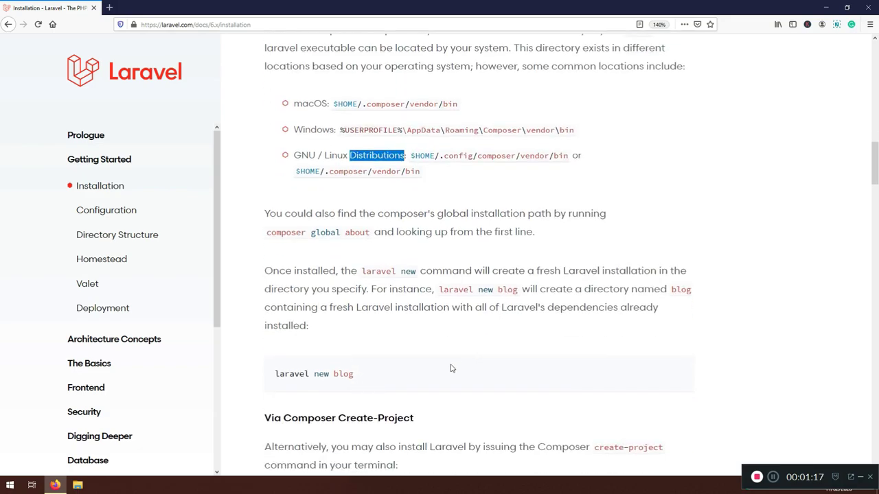
scroll(429, 399, "down", 3)
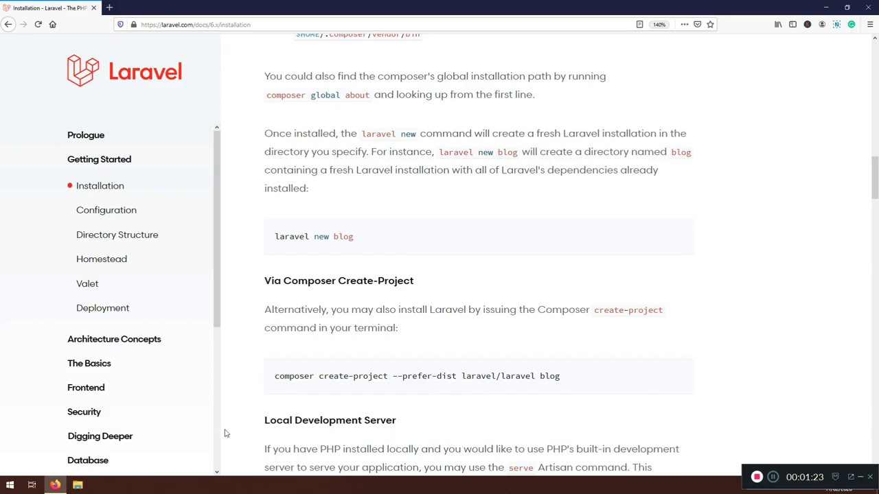
Open the XAMPP htdocs folder in File Explorer and check its full path
left_click(10, 485)
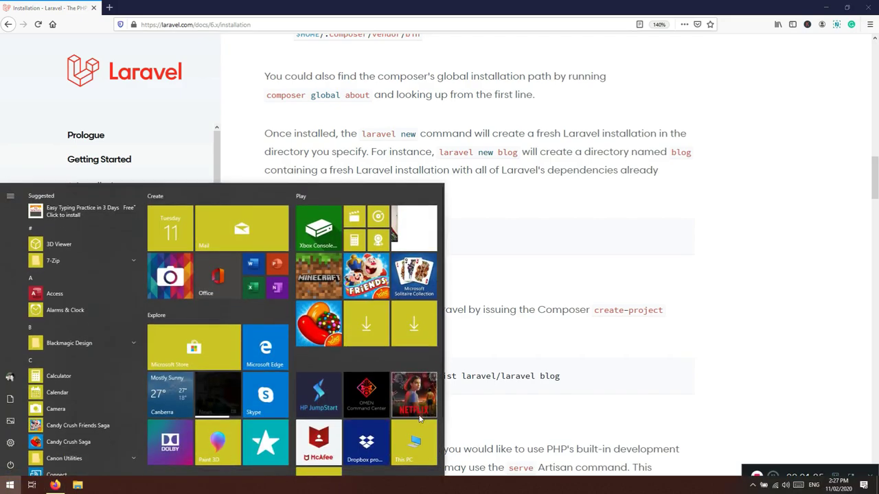
type("xamp")
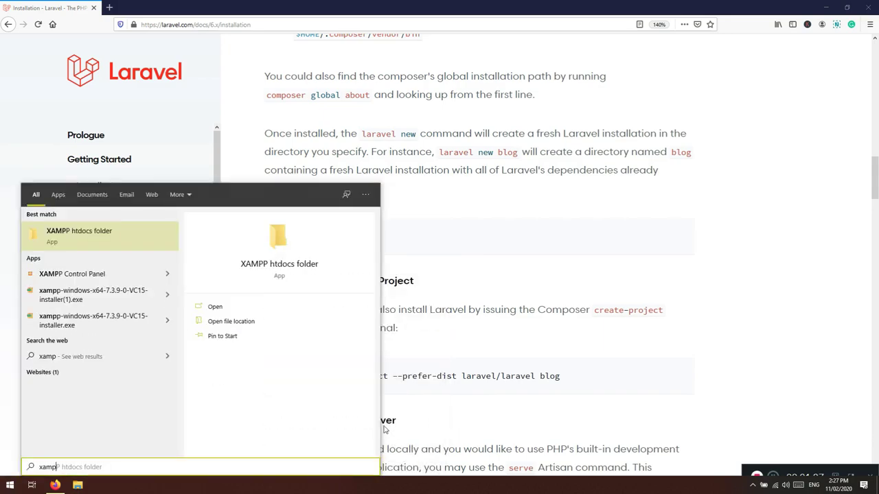
left_click(111, 237)
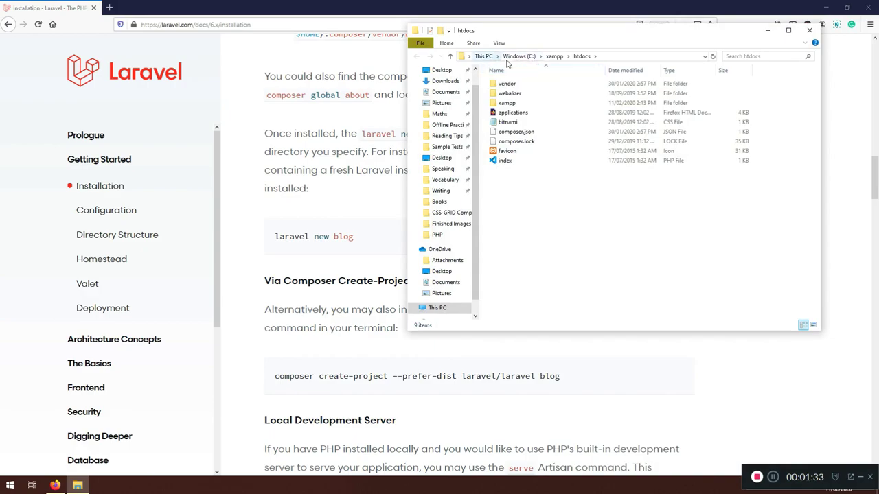
left_click(618, 61)
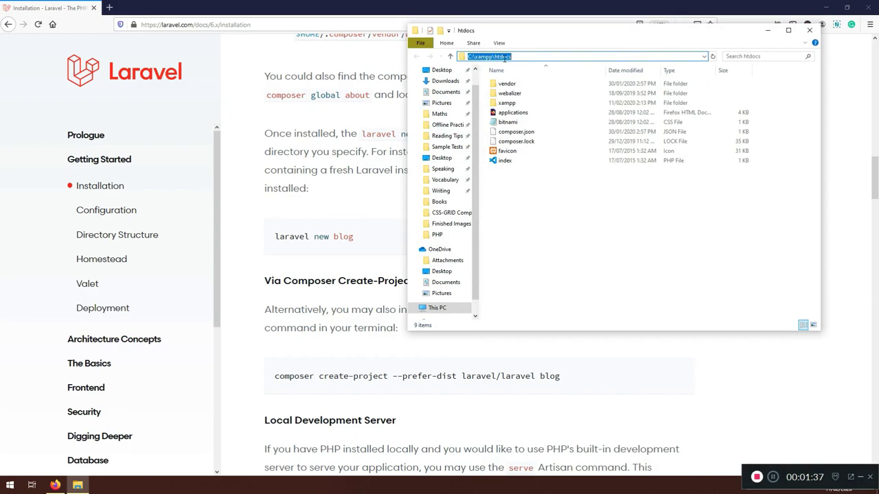
left_click(540, 210)
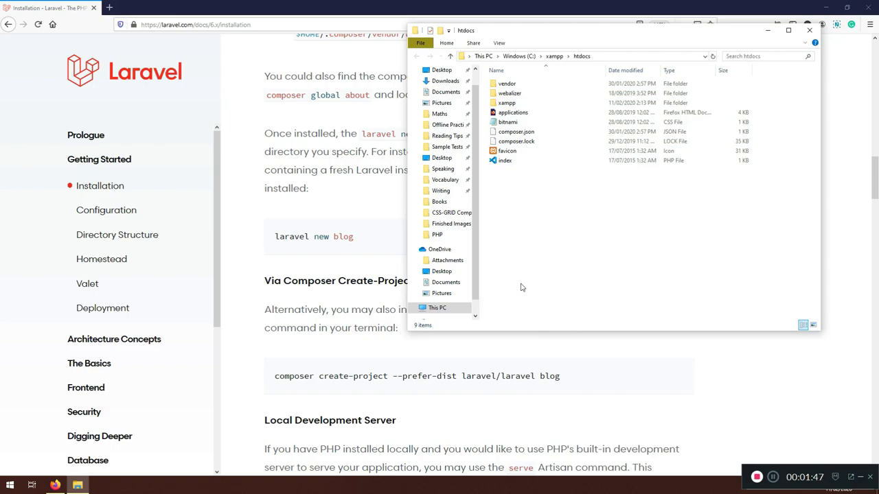
Open Command Prompt, go up to the C drive root and change to the xampp/htdocs directory
left_click(9, 486)
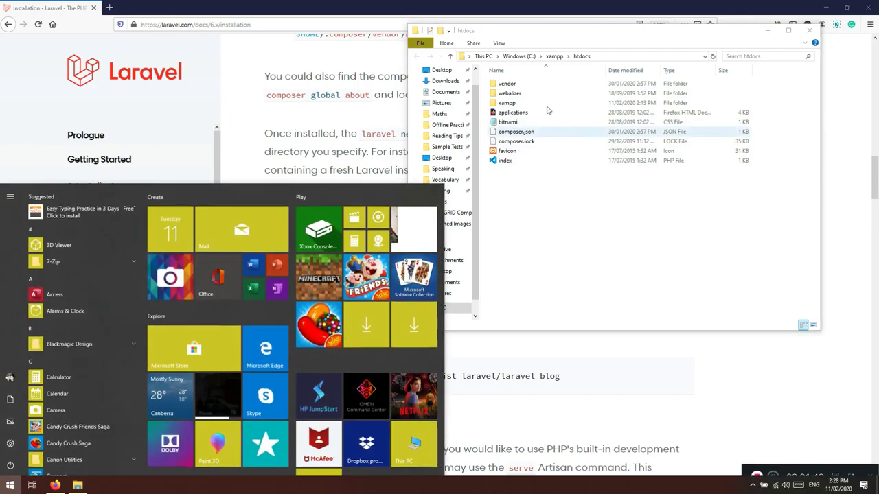
type("cmd")
key("Return")
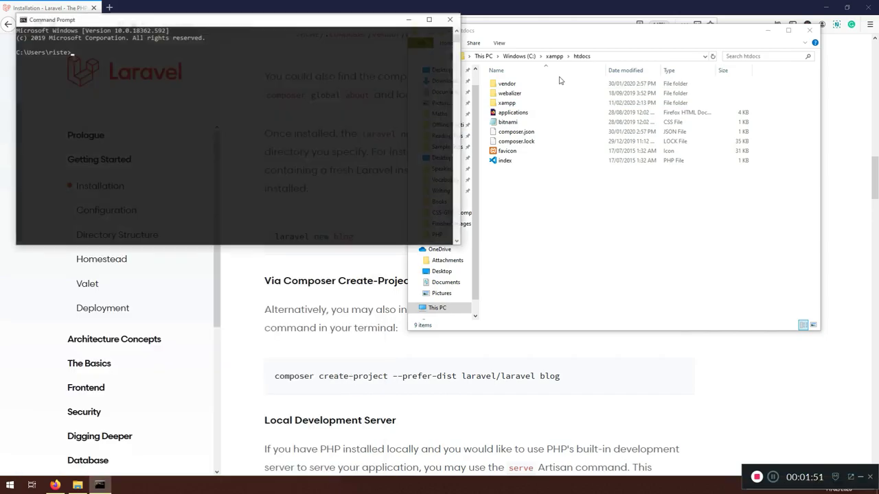
type("cd..")
key("Return")
type("cdd xampp")
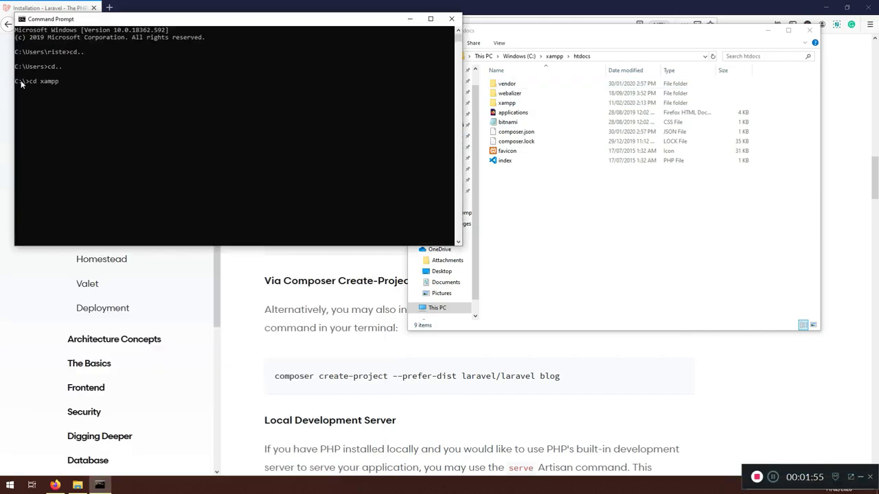
type("/htdocs")
key("Return")
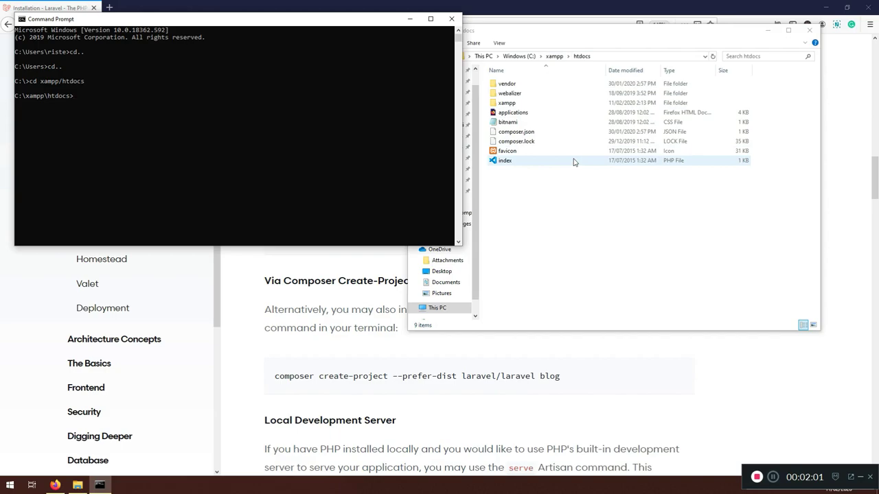
List the htdocs directory's contents with dir, then run clear in a maximised Command Prompt with enlarged text
type("dir")
key("Return")
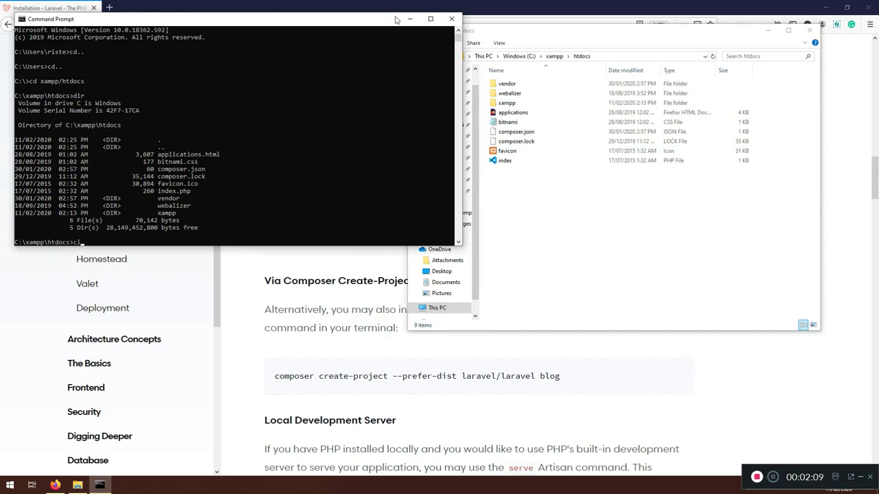
left_click(431, 18)
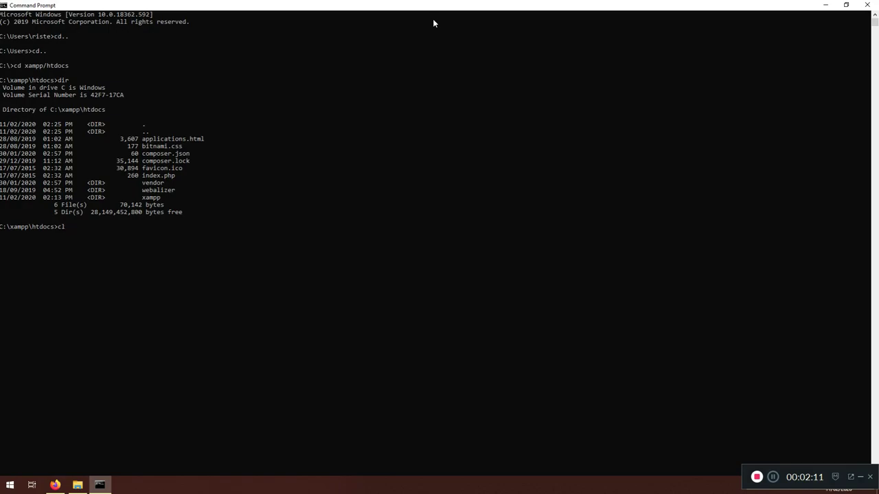
scroll(403, 190, "up", 3)
type("ear")
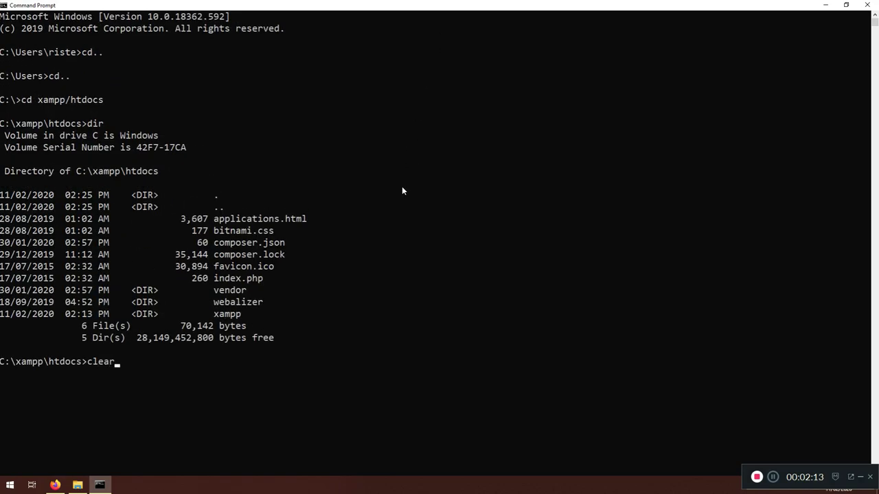
key("Return")
Begin the composer command in the htdocs directory and highlight the create-project command in the Laravel docs for reference
type("c")
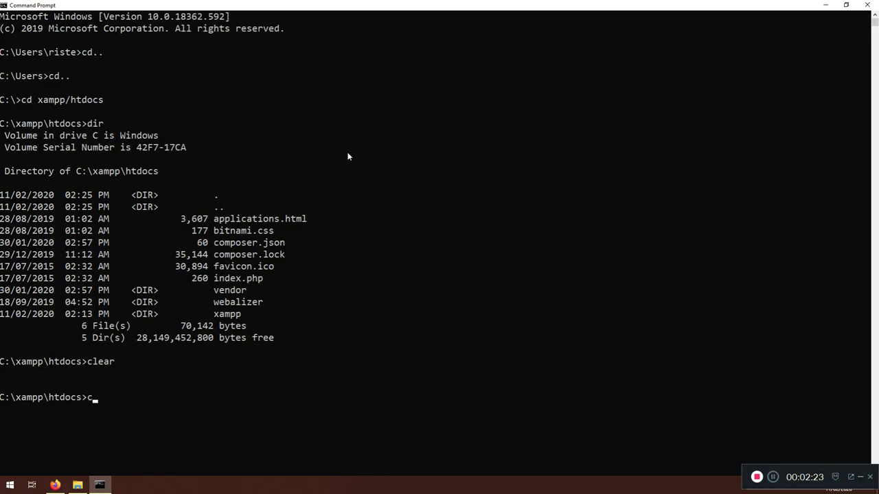
type("omposer")
key("alt+Tab")
key("Tab")
left_click_drag(576, 377, 275, 383)
key("alt+Tab")
Complete and run the command composer create-project --prefer-dist laravel/laravel intro
type("create-proke")
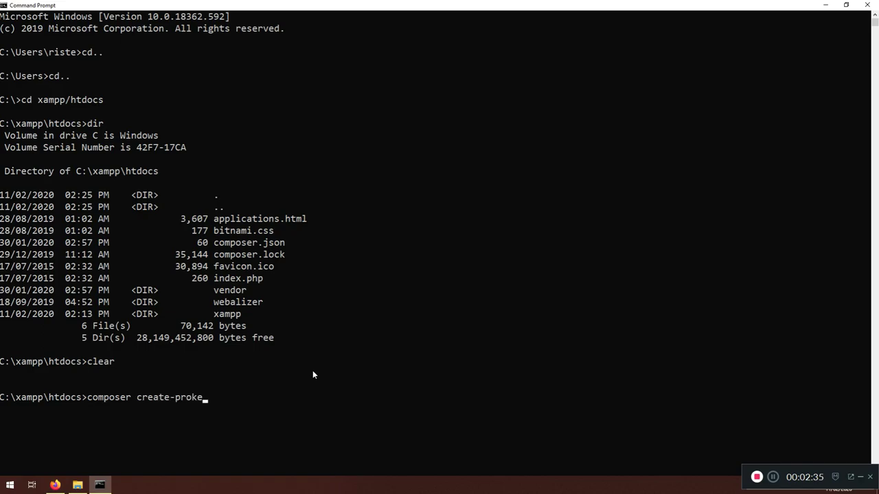
key("BackSpace")
key("BackSpace")
type("ject --prefer-dist laravel")
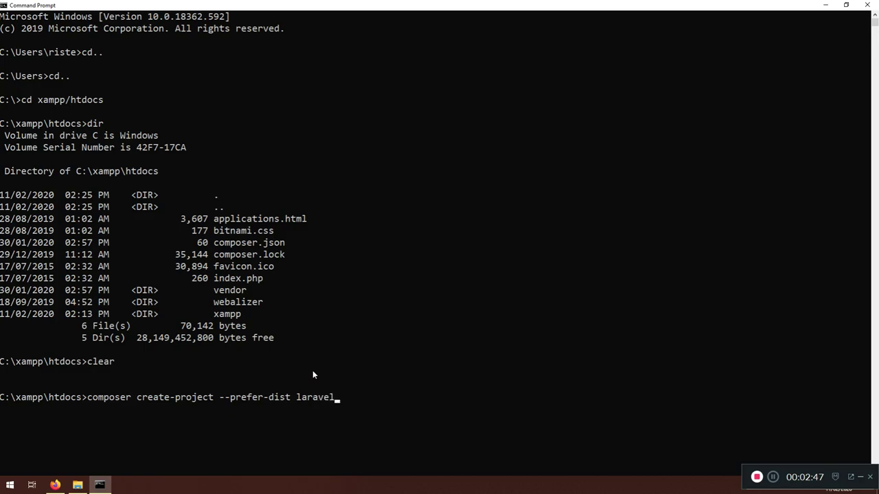
type("/laravel into")
key("BackSpace")
type("ro 96")
key("BackSpace")
key("BackSpace")
key("BackSpace")
key("BackSpace")
key("BackSpace")
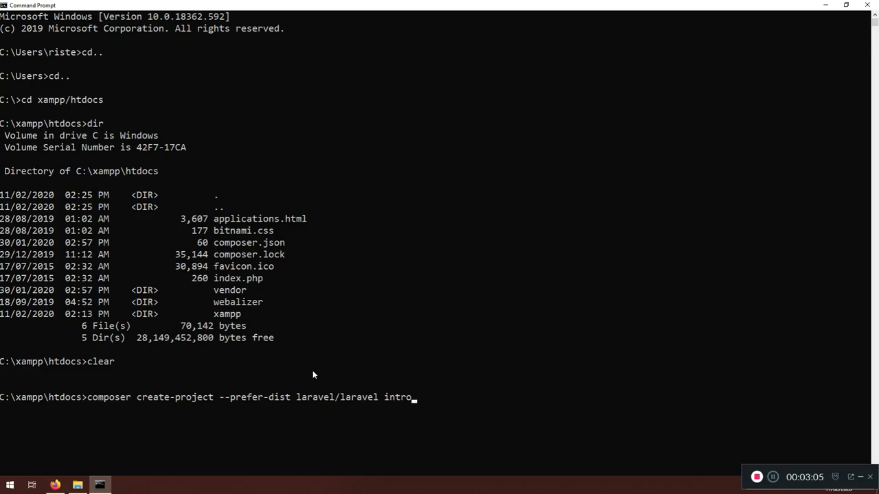
key("Return")
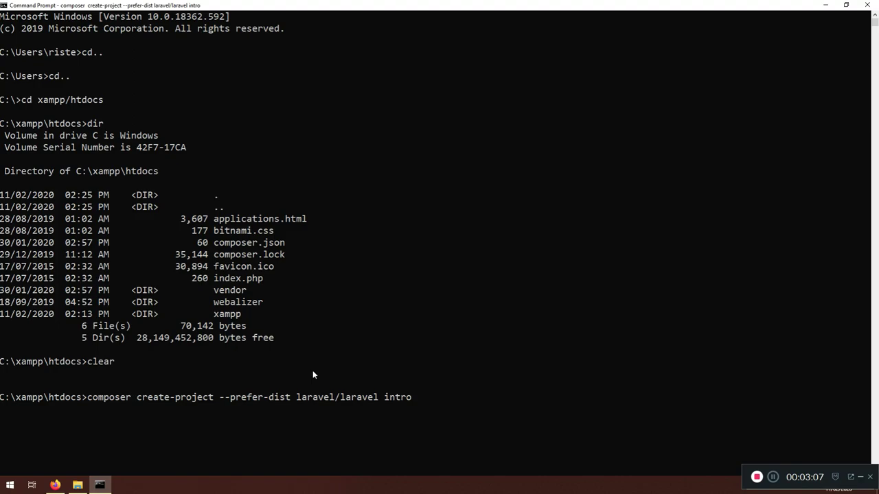
Examine the Composer installation output from its end back up to the create-project command
scroll(231, 395, "down", 5)
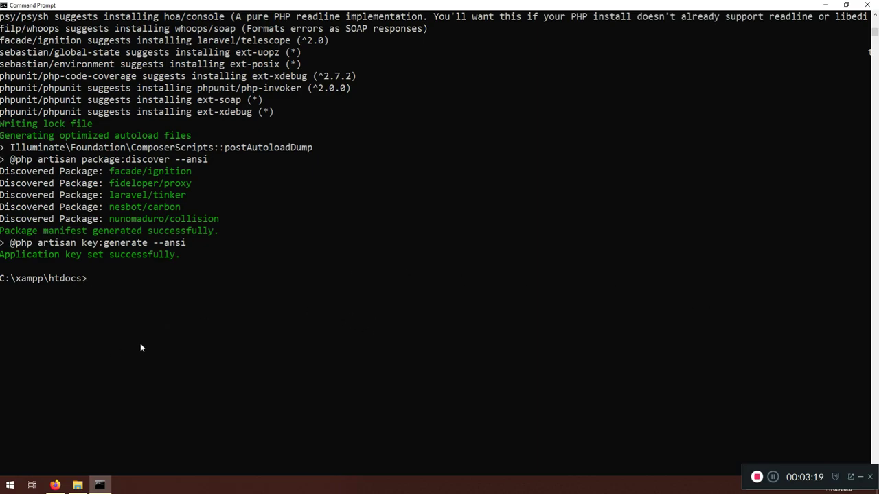
scroll(156, 328, "up", 1)
scroll(99, 351, "up", 20)
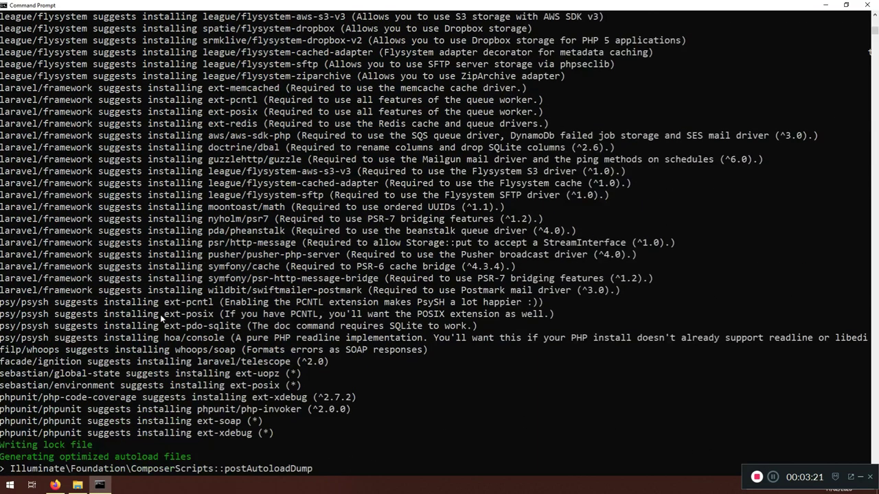
scroll(191, 278, "up", 20)
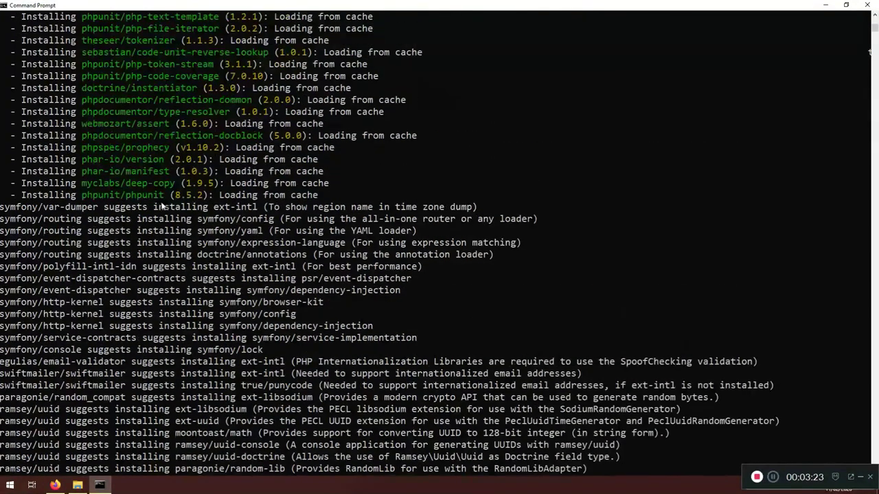
scroll(191, 277, "up", 14)
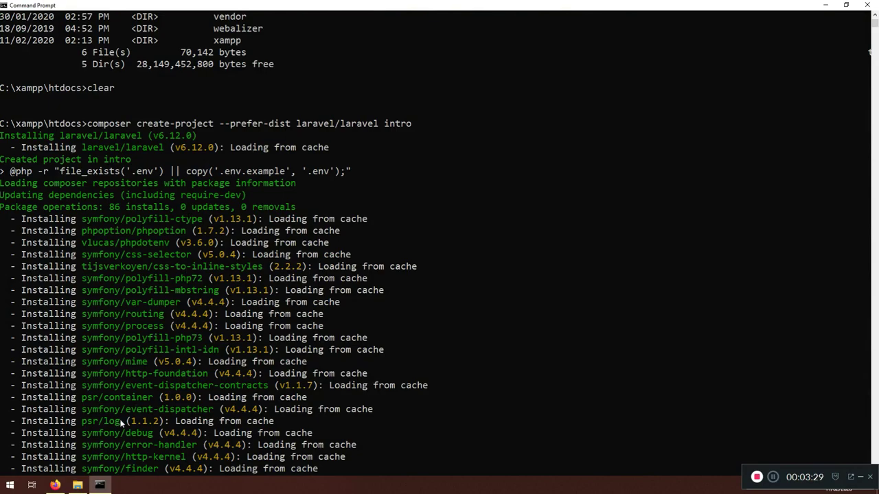
Open the new intro project folder in File Explorer and return to the htdocs folder
left_click(78, 485)
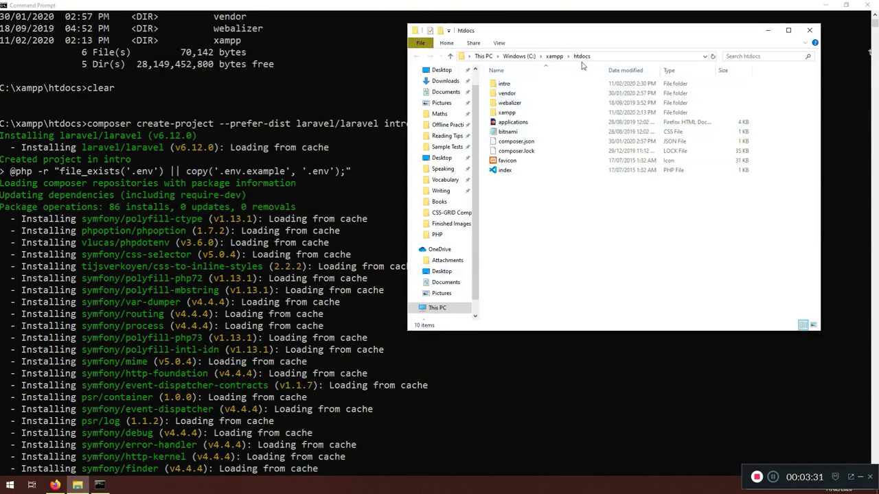
double_click(516, 86)
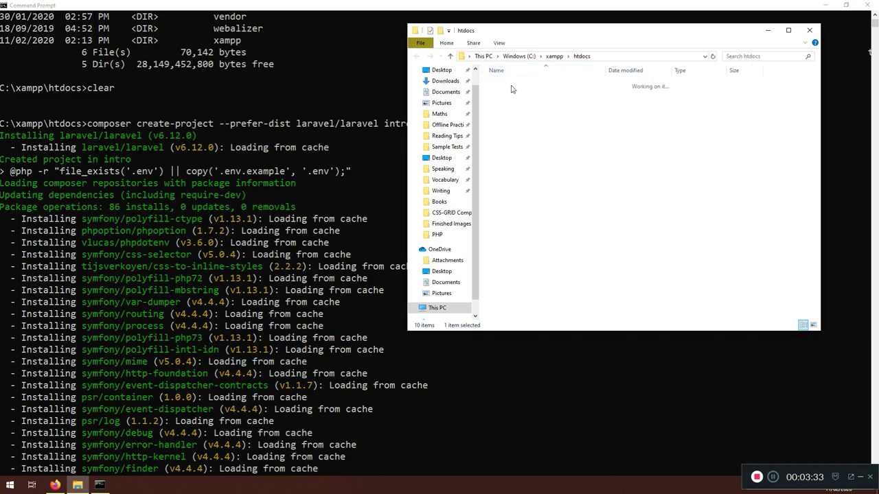
left_click(450, 55)
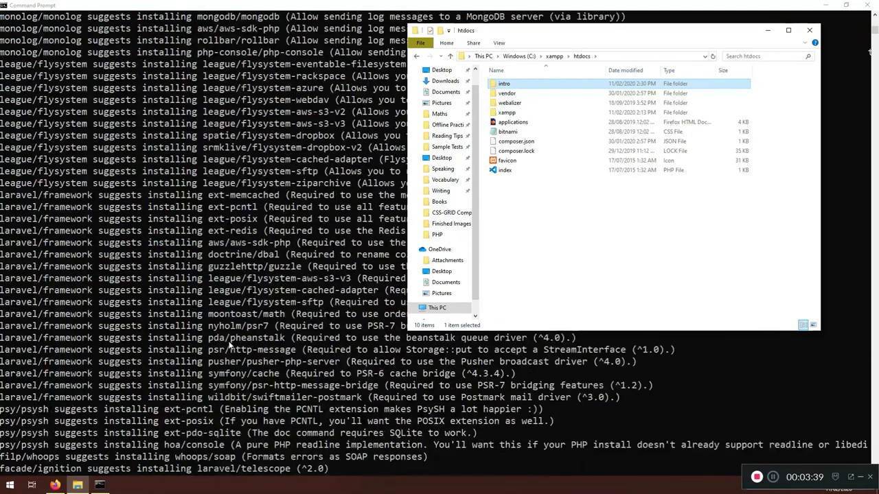
Try to run php artisan in the htdocs directory, and exit the Command Prompt session
left_click(229, 339)
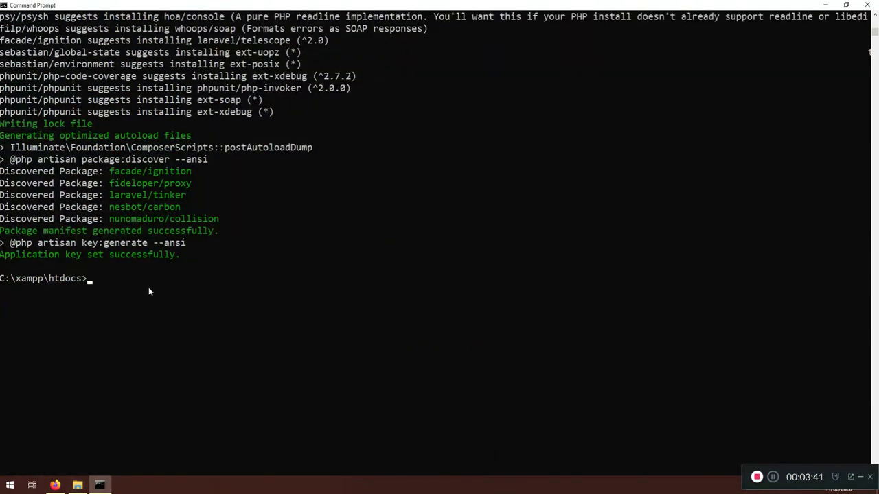
type("php artisan")
key("Return")
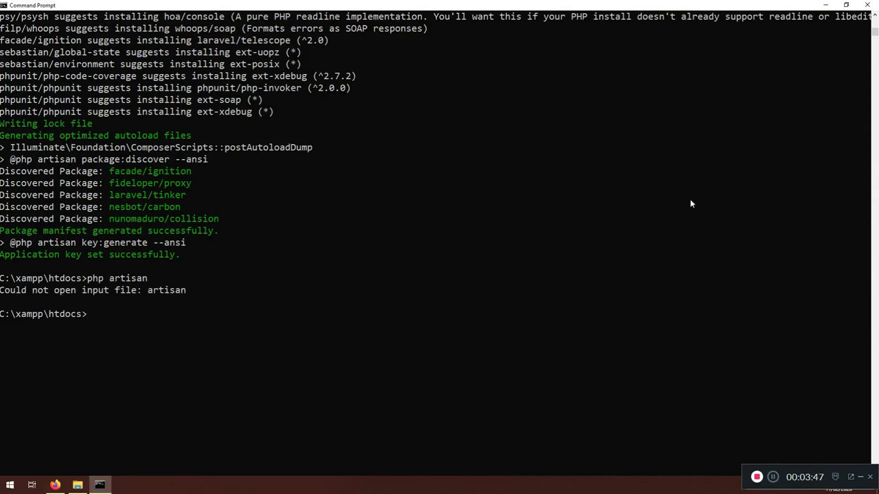
type("exit")
key("Return")
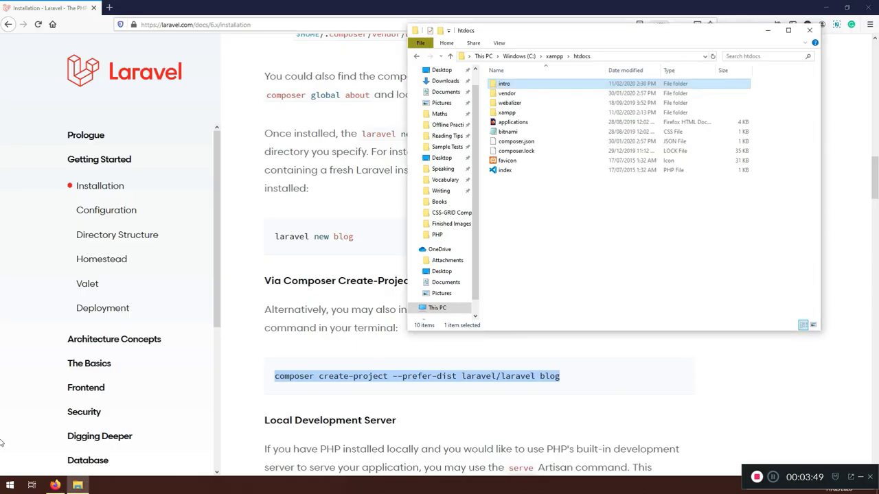
Open a new Command Prompt window, maximize it and enlarge its text
left_click(10, 485)
type("cmd")
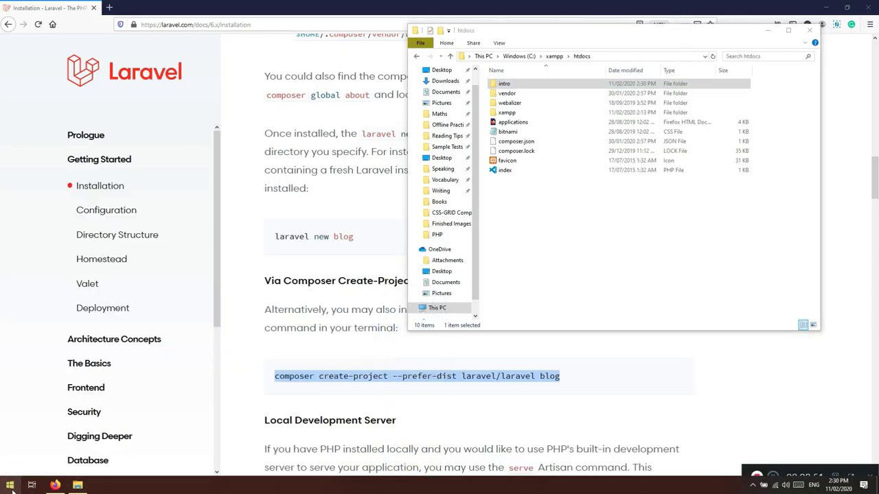
key("Return")
type("cd")
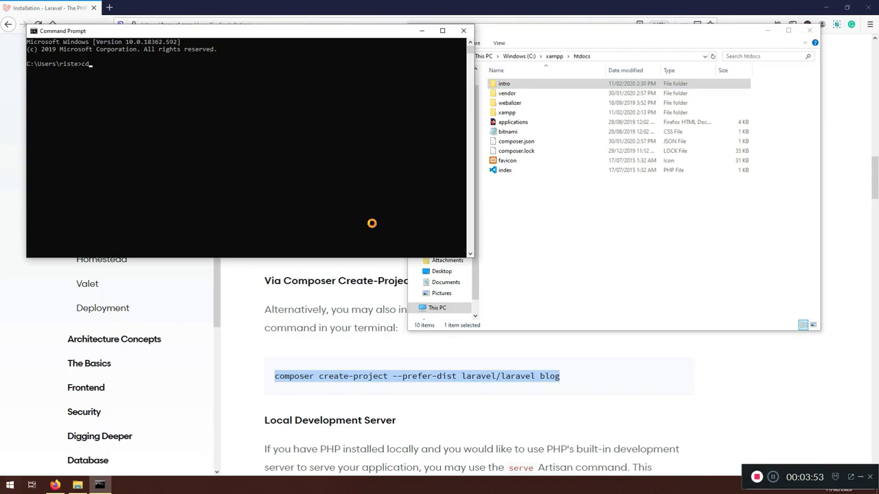
left_click(451, 28)
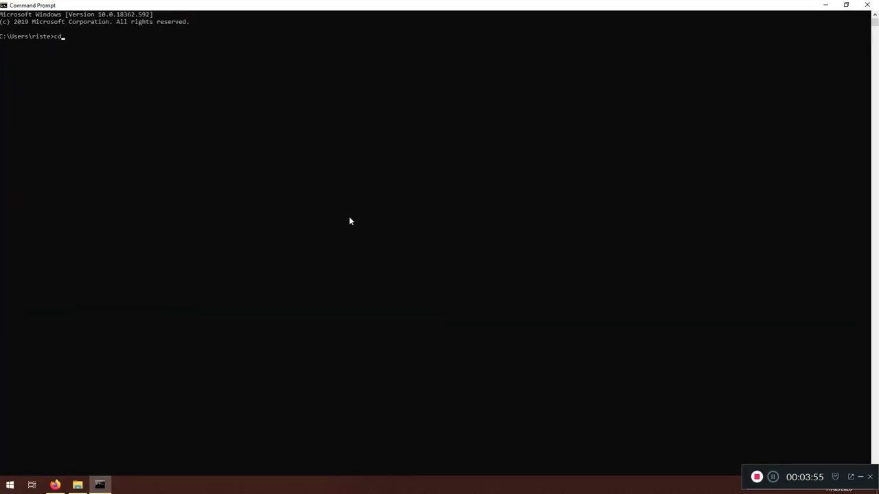
scroll(349, 221, "up", 2, "ctrl")
Move up to the C: drive root and change to the xampp/htdocs/intro directory
type("..")
key("Return")
type("cd..")
key("Return")
type("cd xampp")
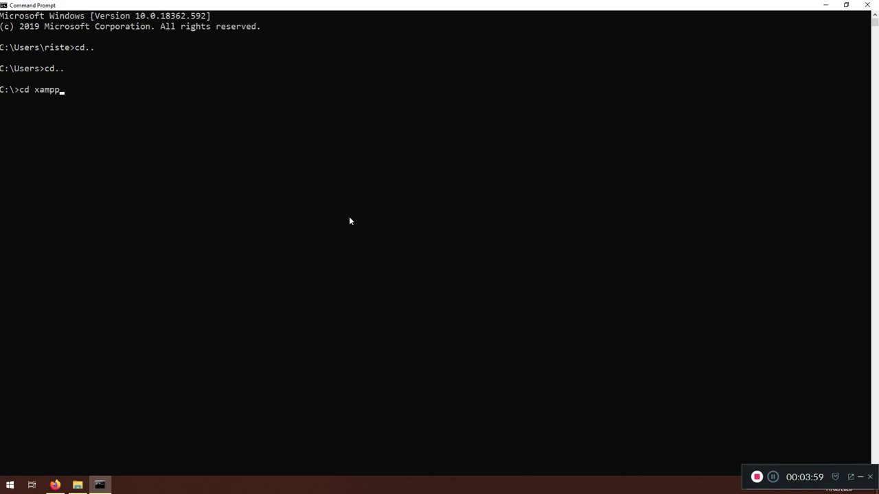
type("/htdocs/intro")
key("Return")
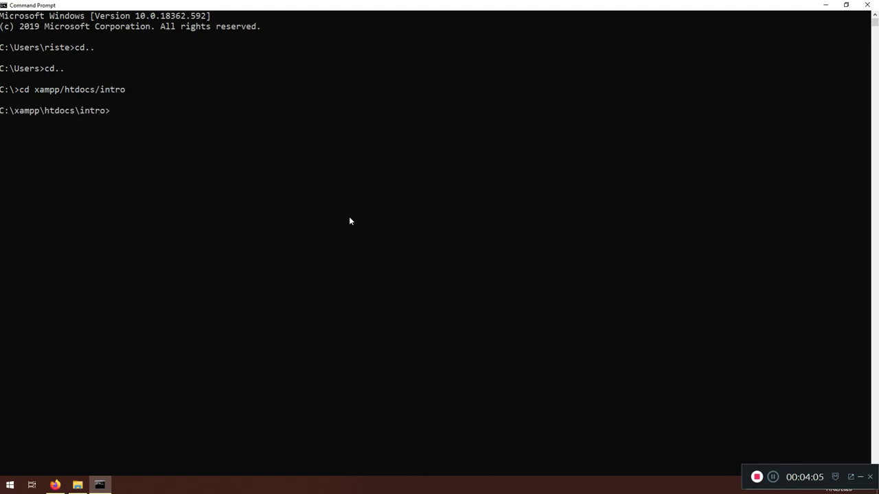
Run php artisan in the intro project and review its output, highlighting the --version option
type("php artisan")
key("Return")
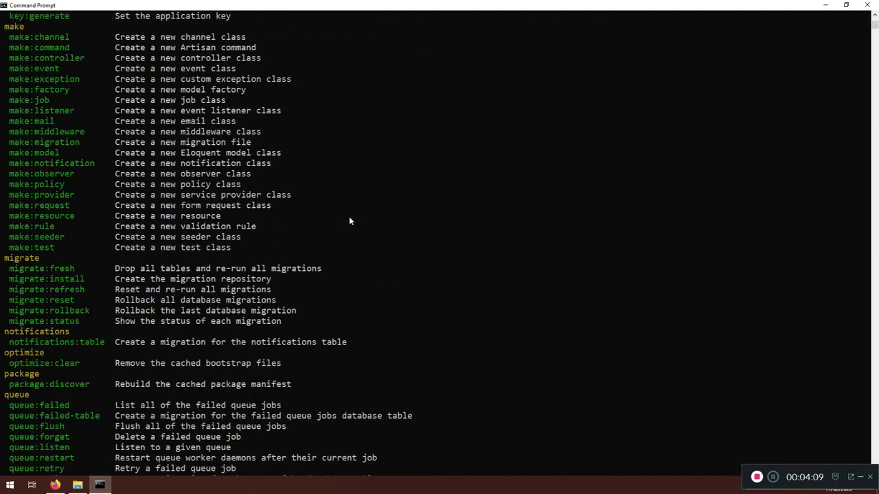
scroll(313, 237, "up", 13)
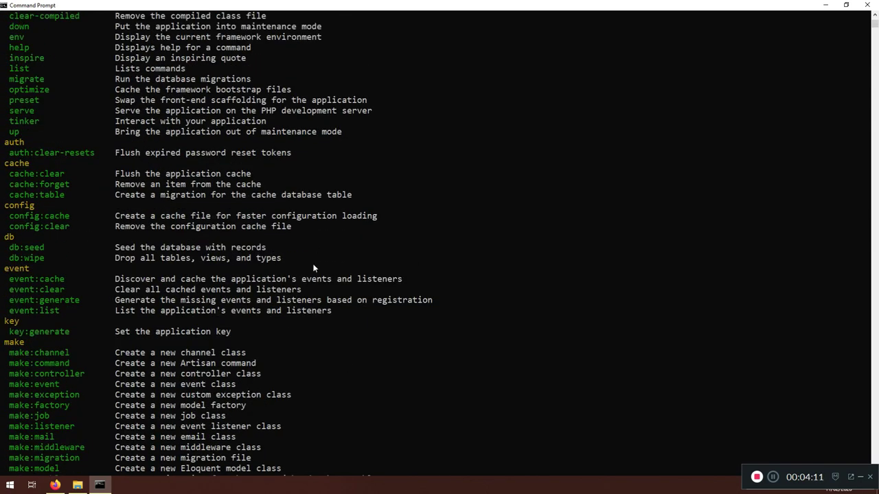
scroll(188, 288, "up", 4)
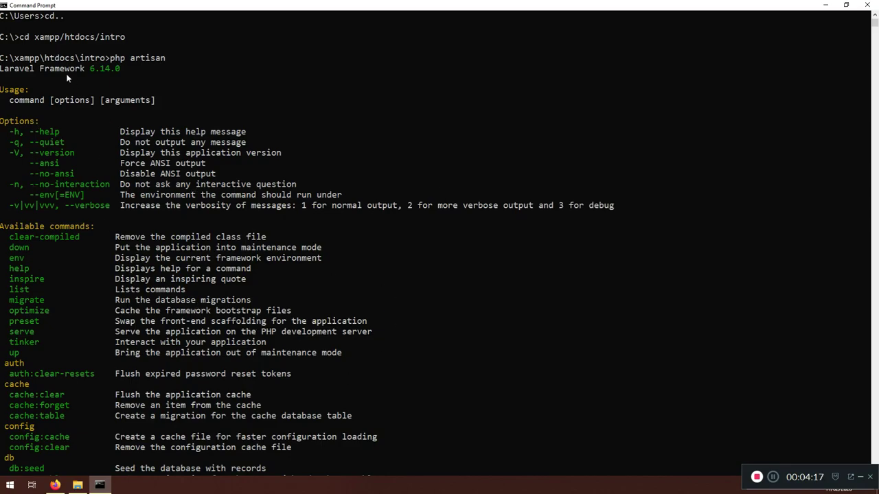
scroll(100, 233, "down", 3)
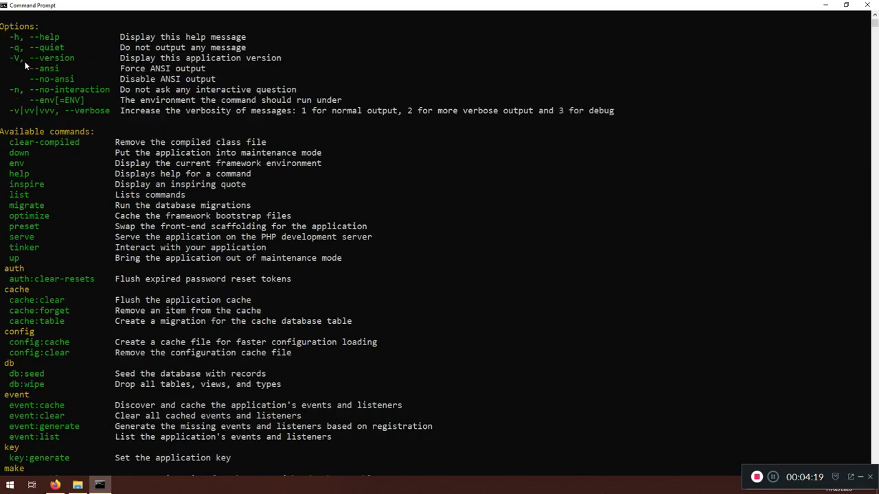
left_click_drag(72, 60, 28, 62)
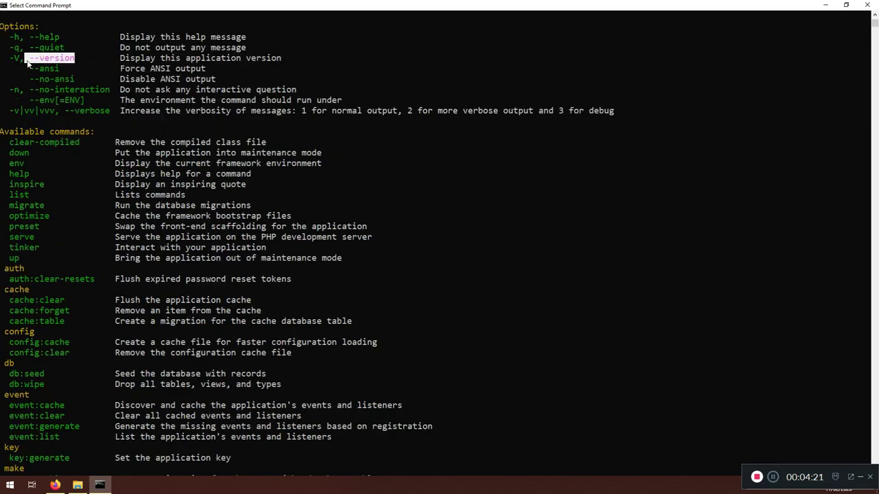
scroll(101, 211, "down", 20)
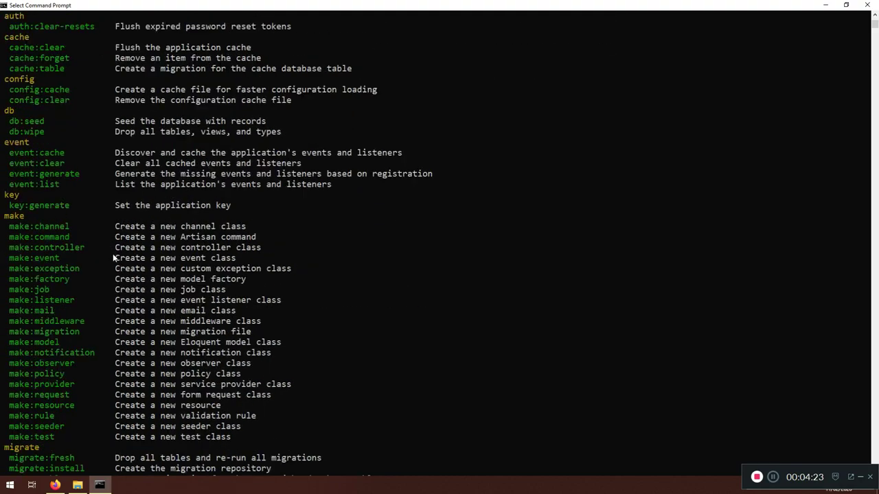
scroll(130, 258, "down", 10)
key("Escape")
Check the intro project's Laravel version with php artisan --version
type("php artisan --0")
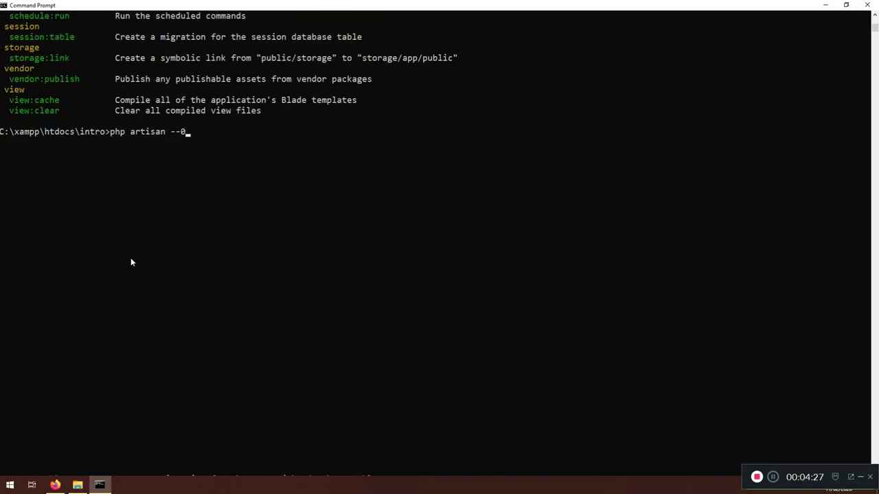
key("BackSpace")
type("version")
key("Return")
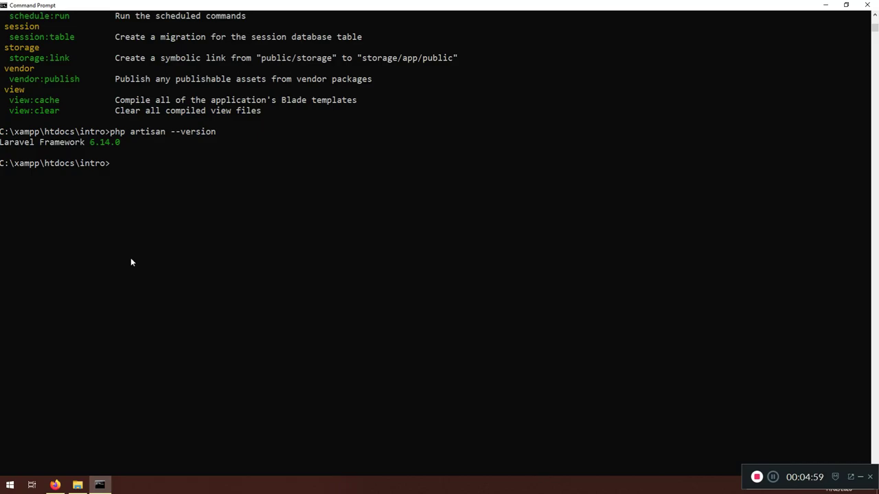
type("composer creat")
key("BackSpace")
key("BackSpace")
key("BackSpace")
key("BackSpace")
key("BackSpace")
key("BackSpace")
key("BackSpace")
key("BackSpace")
key("BackSpace")
key("BackSpace")
key("BackSpace")
key("BackSpace")
key("BackSpace")
key("BackSpace")
Go back up to the htdocs directory and run composer create-project --prefer-dist laravel/laravel intro1 "6.*"
type("cd..")
key("Return")
left_click_drag(77, 186, 45, 186)
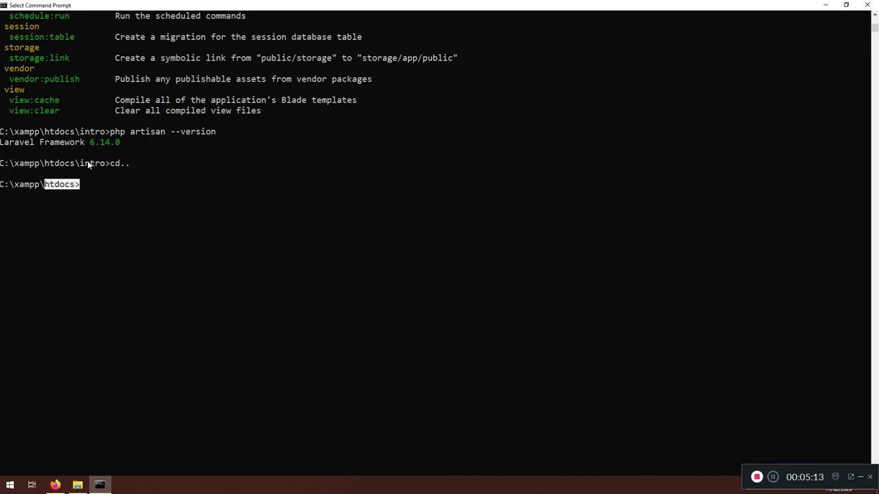
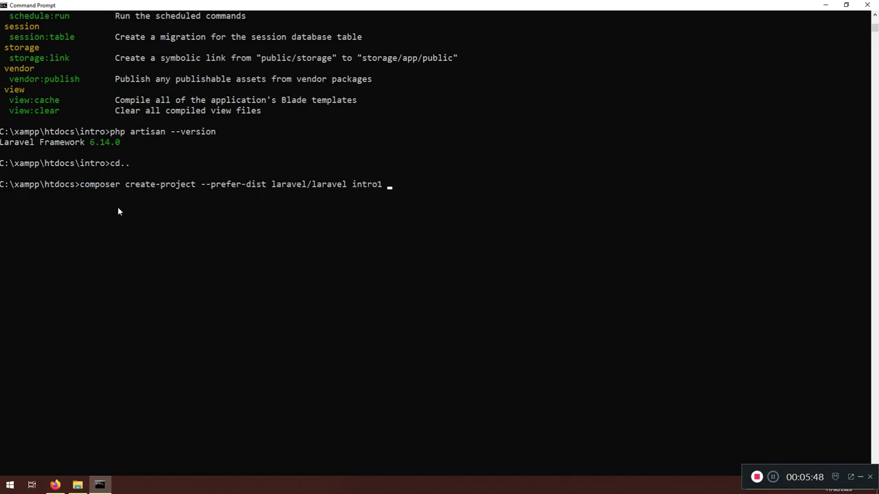
type("\"6.*")
key("Return")
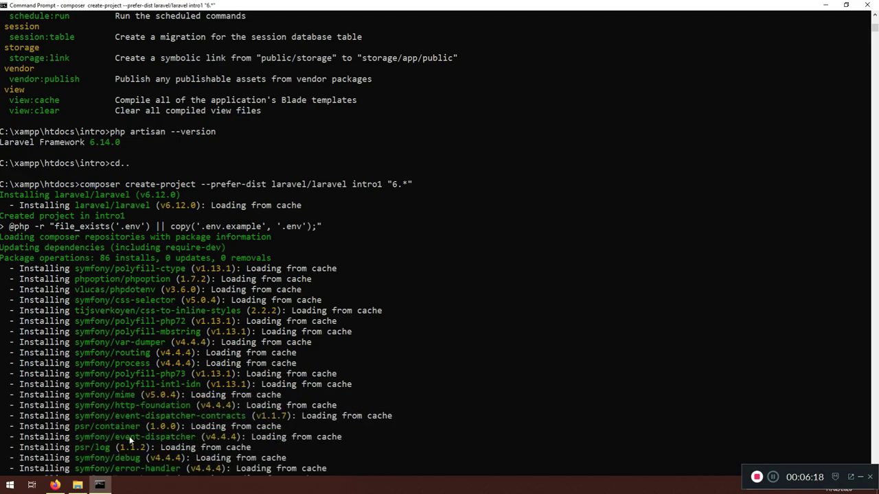
Switch the Laravel installation docs in Firefox to version 5.8 and copy the Composer create-project command for "5.8.*"
left_click(55, 485)
scroll(524, 251, "up", 15)
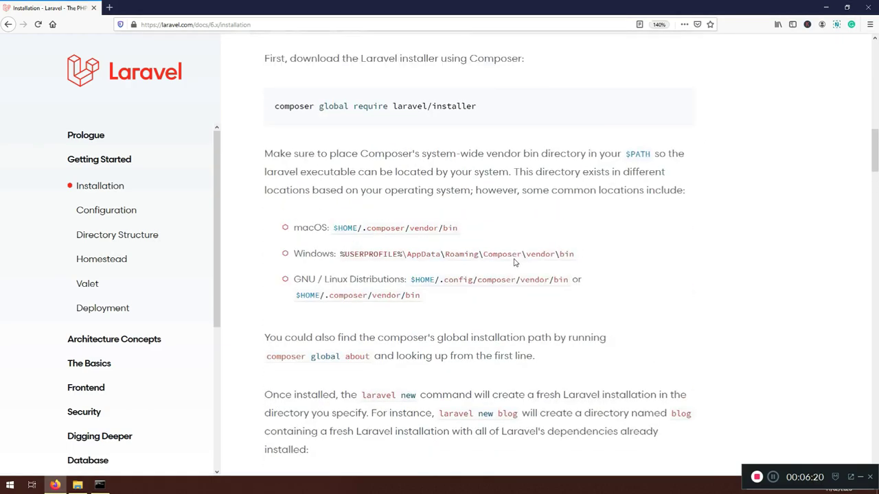
left_click(743, 90)
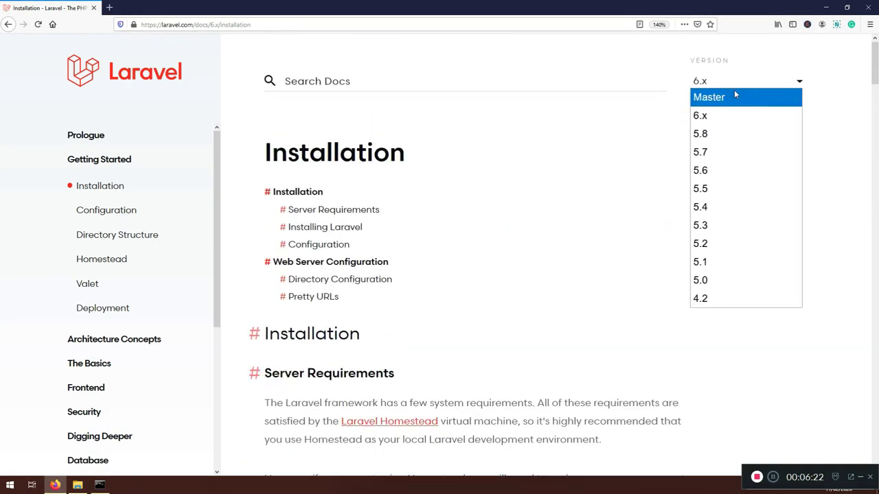
left_click(714, 138)
scroll(476, 265, "down", 12)
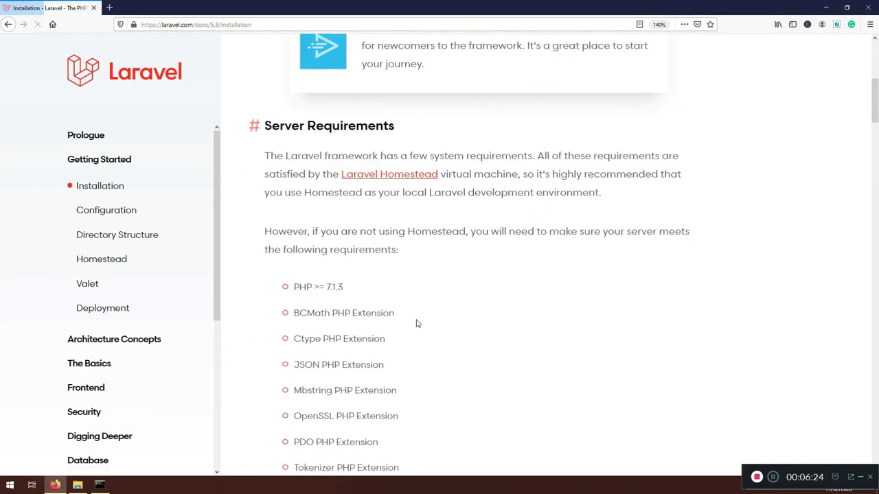
scroll(337, 344, "down", 5)
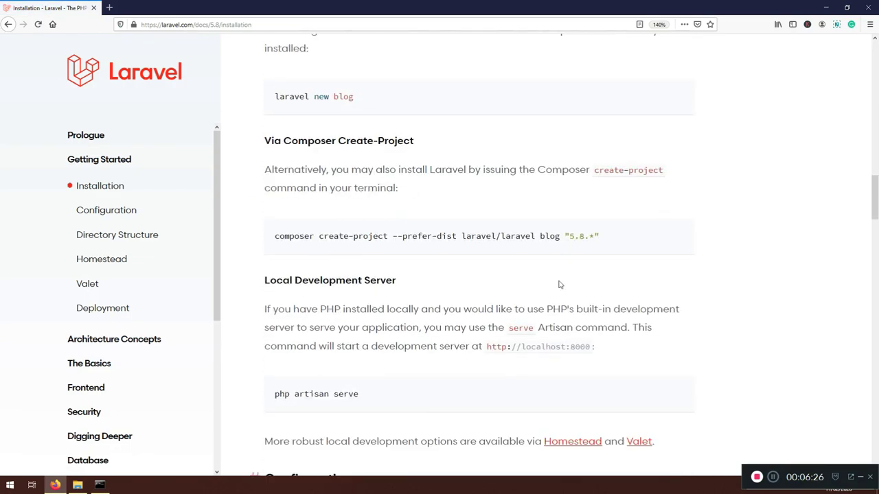
left_click_drag(604, 240, 273, 254)
key("ctrl+c")
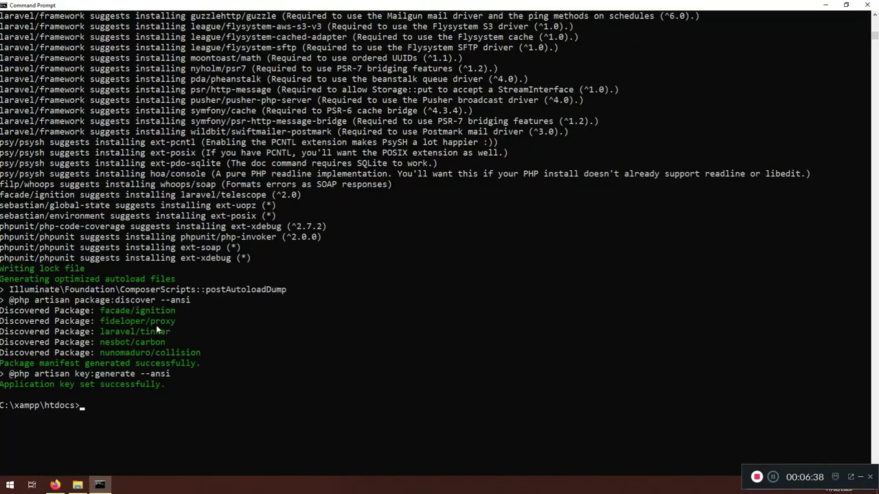
Check htdocs in File Explorer for the intro1 folder and change to the intro1 directory in Command Prompt
left_click(77, 485)
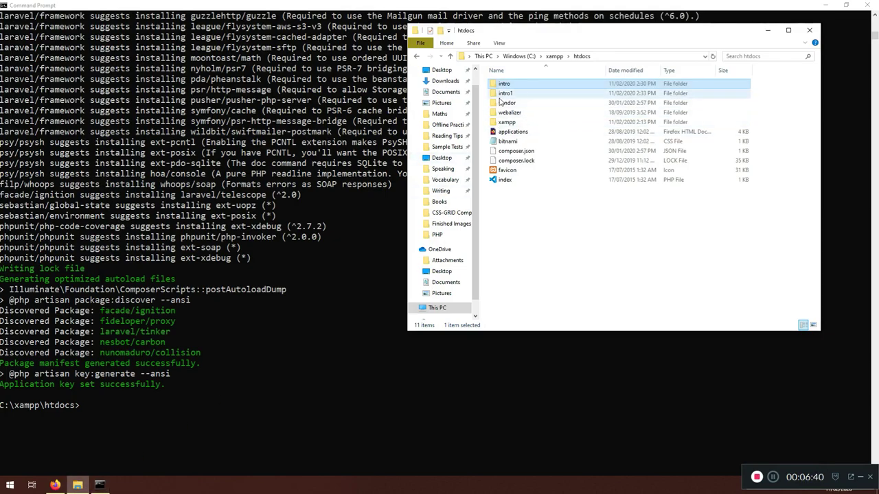
left_click(165, 408)
left_click(117, 416)
type("cd intro1")
key("Return")
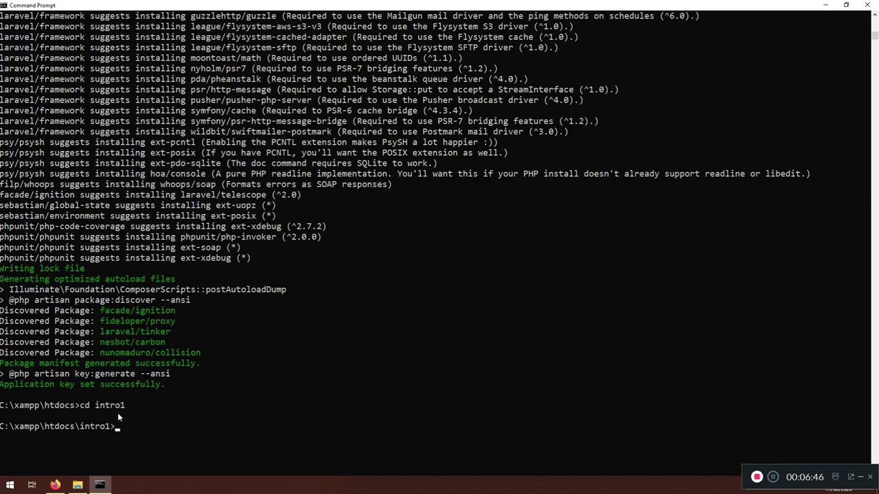
Check the intro1 project's Laravel version with php artisan --version
type("php artisan --v")
key("BackSpace")
key("BackSpace")
type("--version")
key("Return")
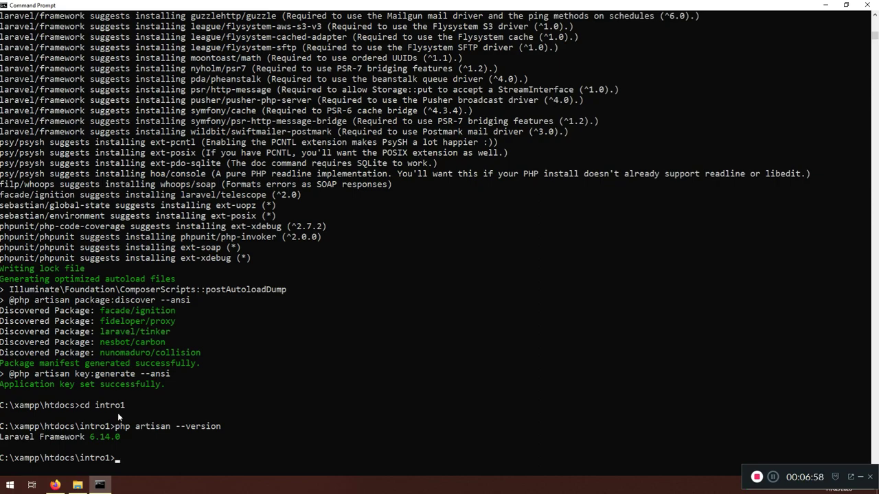
Review the Composer output back up to the intro1 create-project command and return to the current prompt
scroll(499, 255, "up", 15)
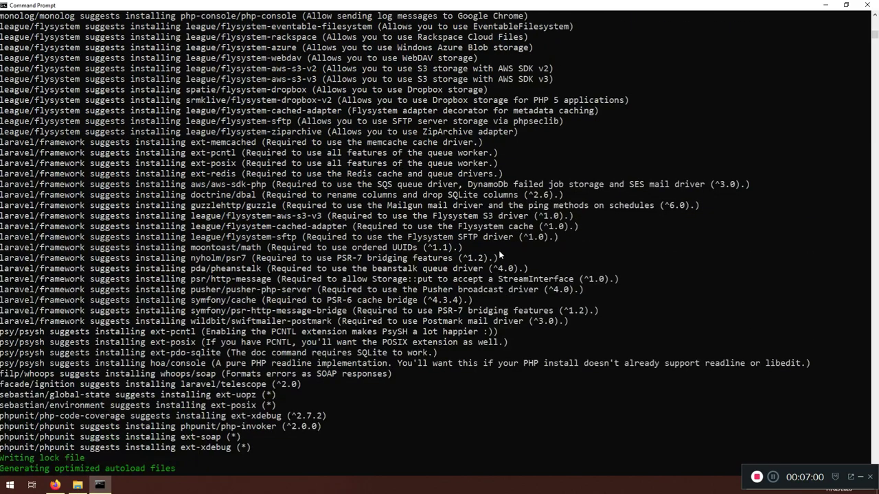
scroll(500, 254, "up", 20)
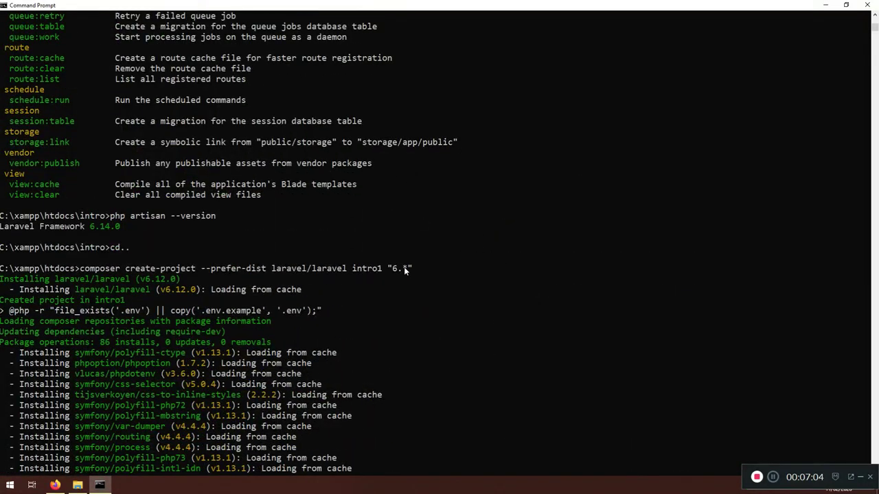
scroll(410, 294, "down", 6)
scroll(411, 292, "down", 20)
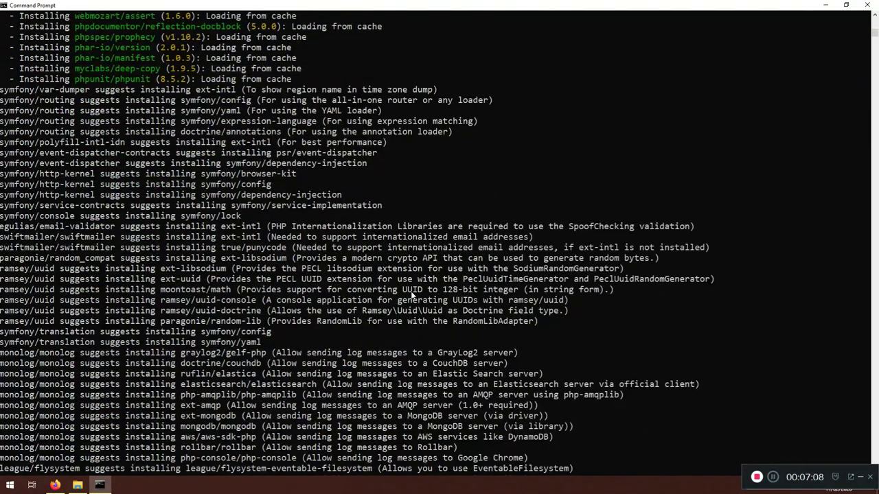
scroll(412, 294, "down", 11)
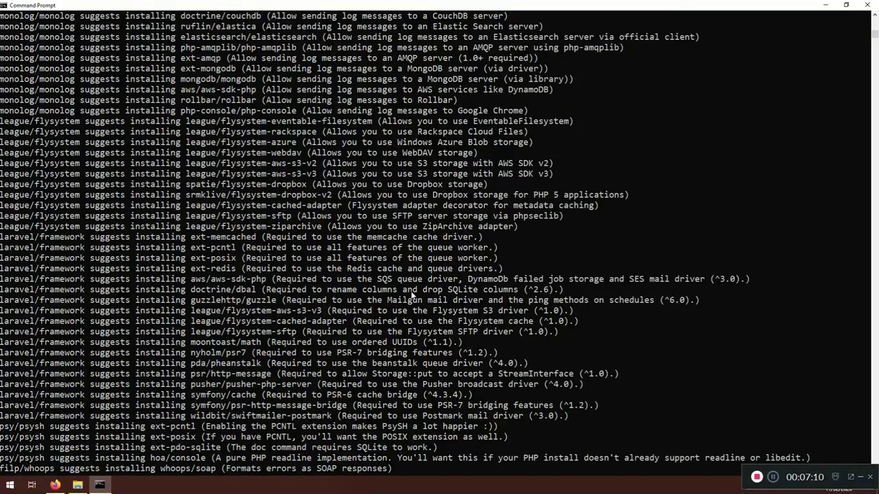
scroll(412, 295, "down", 9)
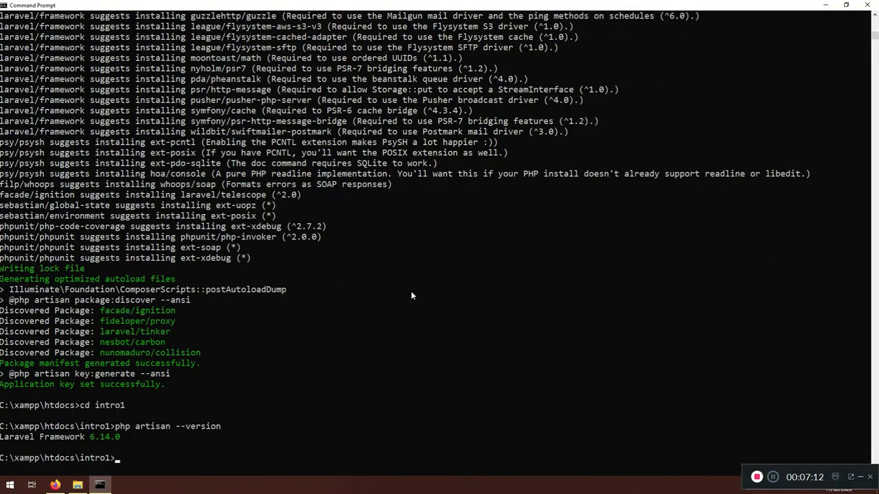
scroll(414, 284, "down", 4)
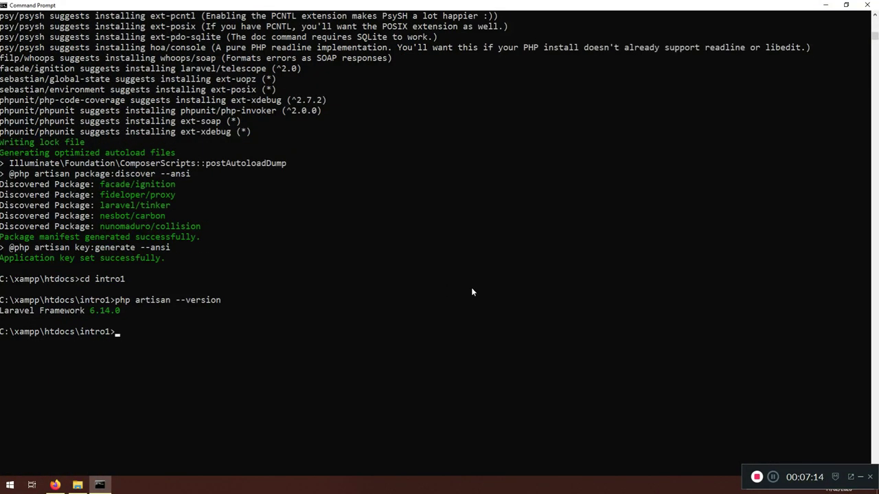
Return to the htdocs directory and run the copied command composer create-project --prefer-dist laravel/laravel blog "5.8.*"
type("cd..")
key("Return")
key("ctrl+v")
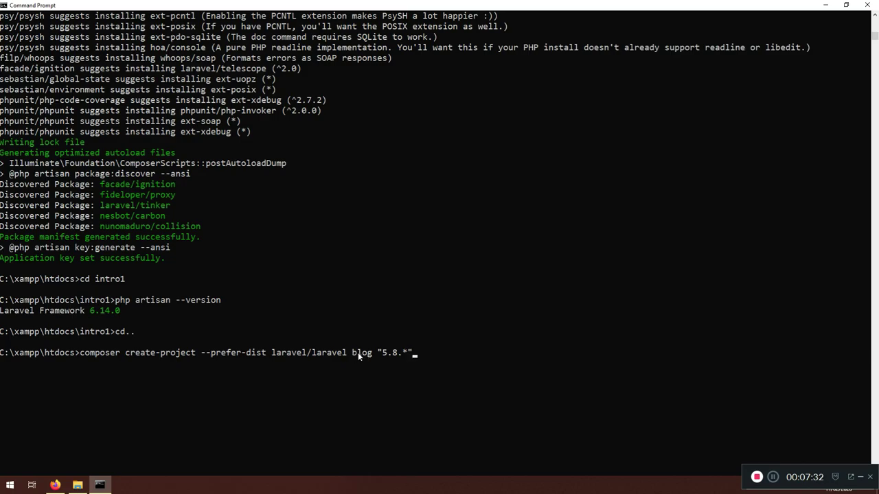
key("Return")
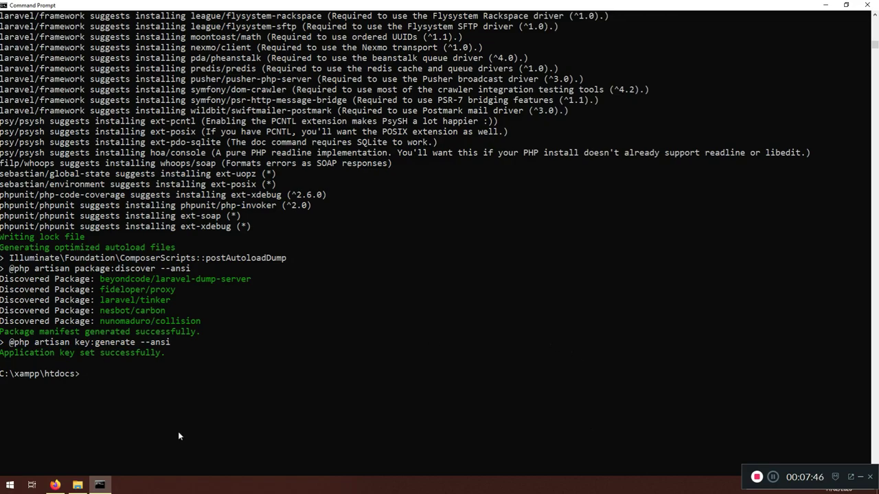
Check the new blog folder in htdocs in File Explorer and change to the blog directory in Command Prompt
left_click(77, 485)
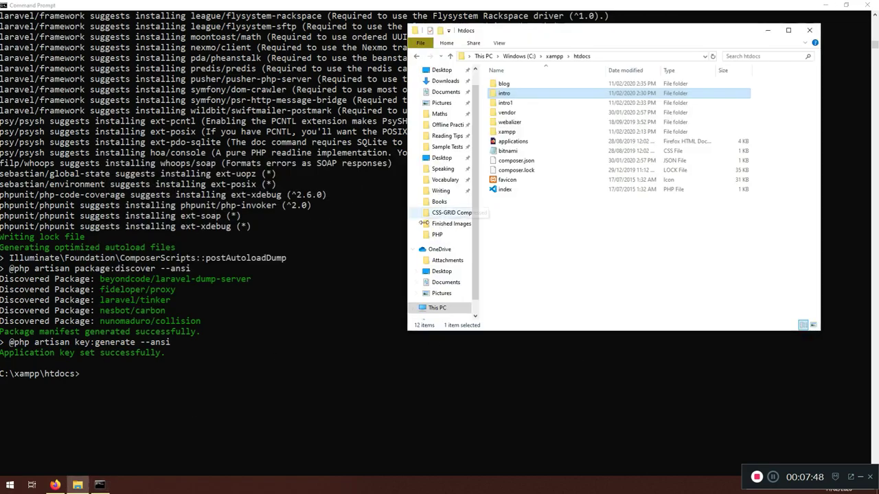
double_click(511, 84)
left_click(449, 56)
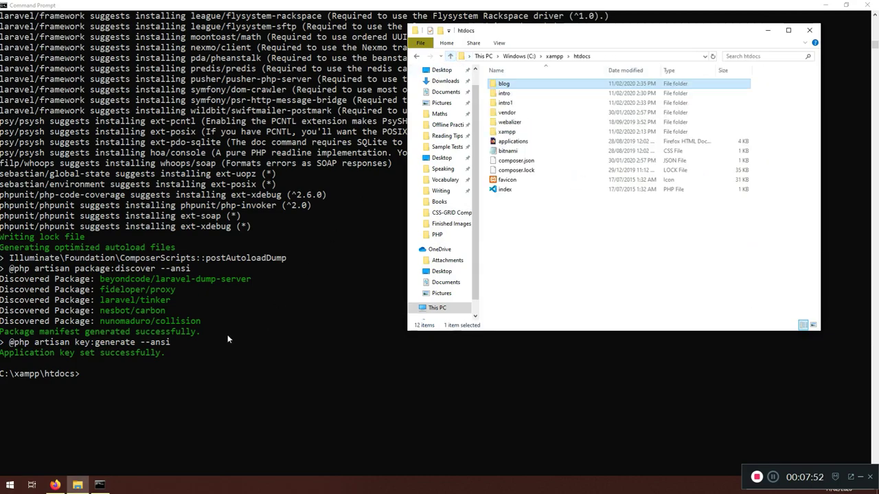
left_click(145, 375)
type("cd")
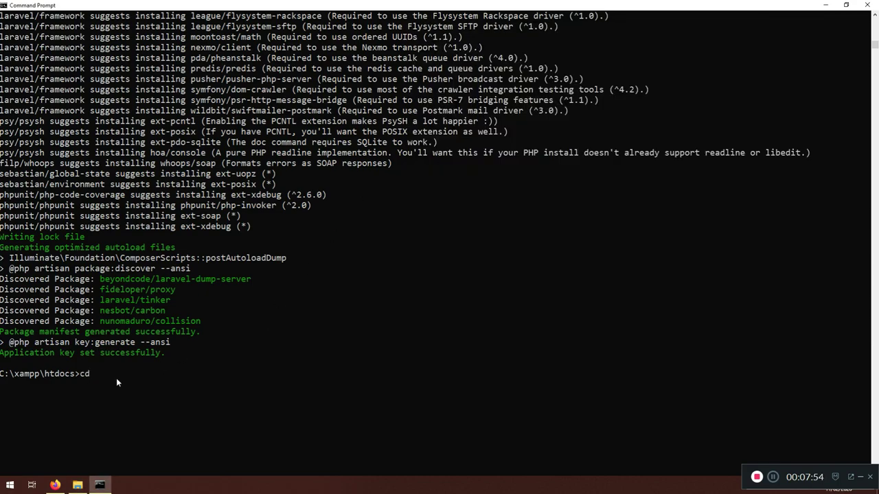
type(" blog")
key("Return")
Check the blog project's Laravel version with php artisan --version and enlarge the console text
type("php arti")
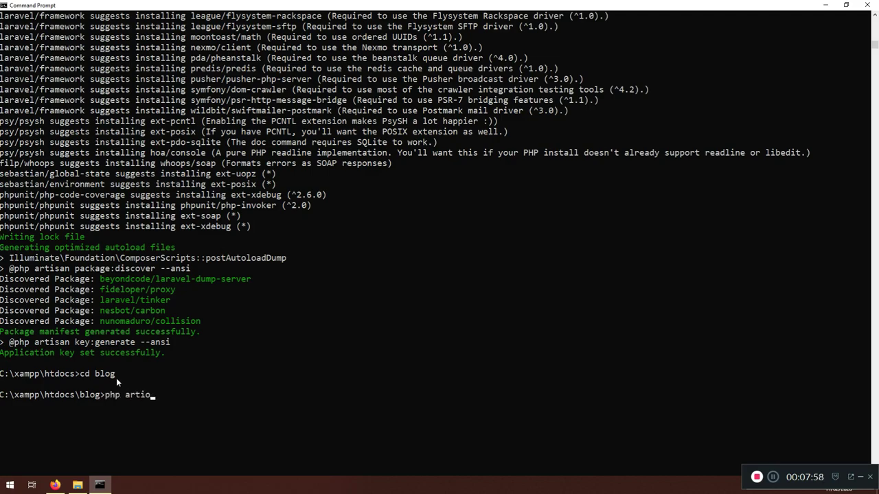
type("san --version")
key("Return")
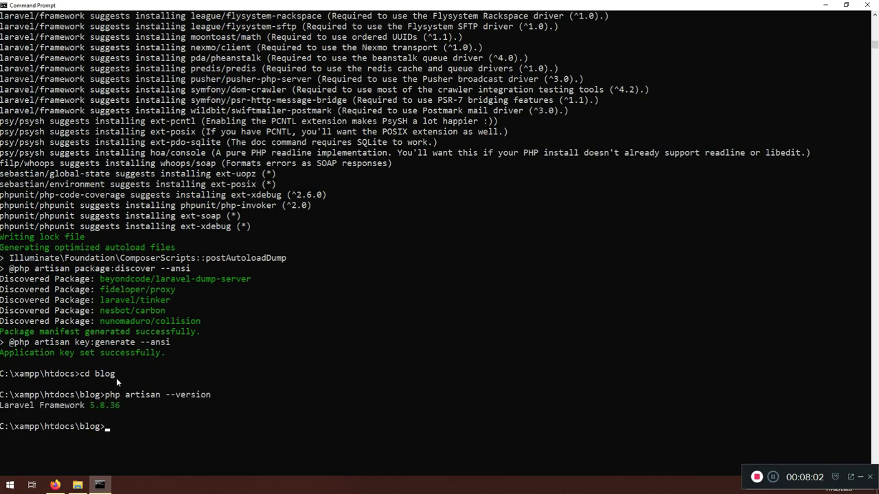
mouse_move(118, 407)
left_mouse_down()
mouse_move(15, 416)
mouse_move(28, 407)
mouse_move(123, 407)
left_mouse_up()
scroll(124, 407, "up", 2, "ctrl")
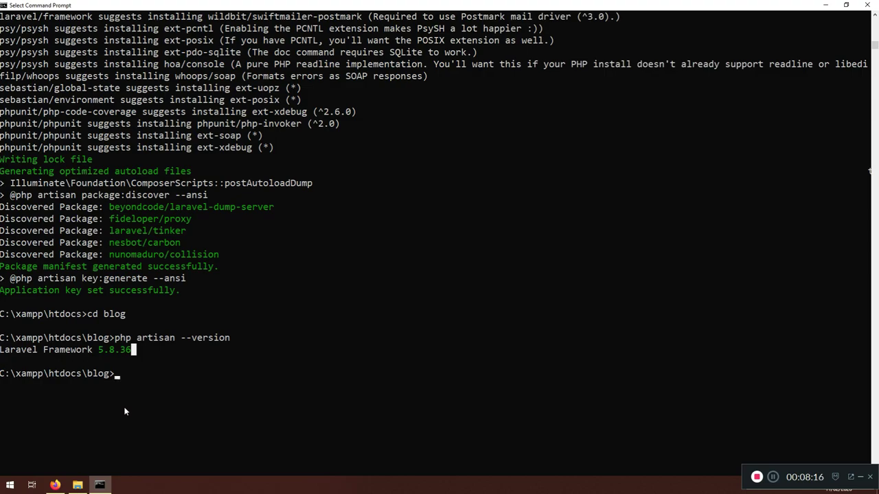
Recall the earlier Composer commands at the prompt and trim one to composer create-project --prefer-dist laravel/laravel intro
key("ctrl+v")
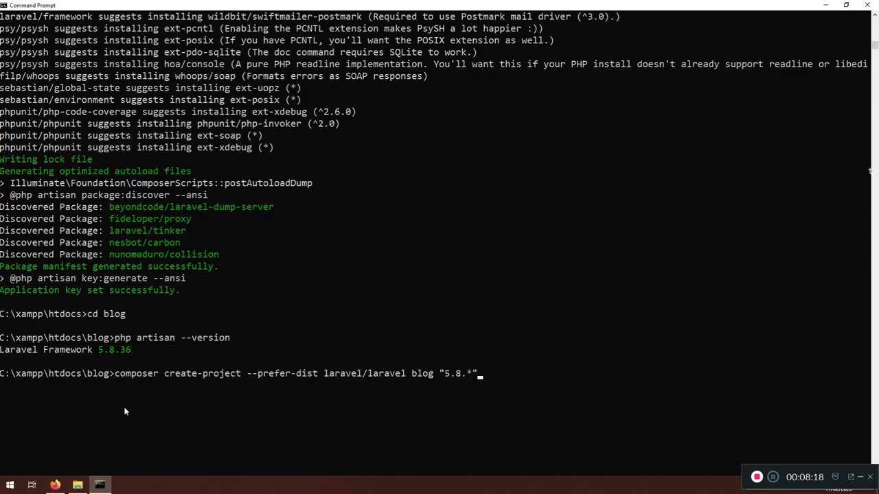
key("Up")
key("Up")
key("Up")
key("Down")
key("Down")
key("Up")
key("Up")
key("Down")
key("Down")
key("Down")
key("BackSpace")
key("BackSpace")
key("BackSpace")
key("BackSpace")
key("BackSpace")
key("BackSpace")
key("BackSpace")
key("Down")
key("Up")
key("Up")
key("Down")
key("BackSpace")
key("BackSpace")
key("BackSpace")
key("BackSpace")
key("BackSpace")
key("BackSpace")
key("BackSpace")
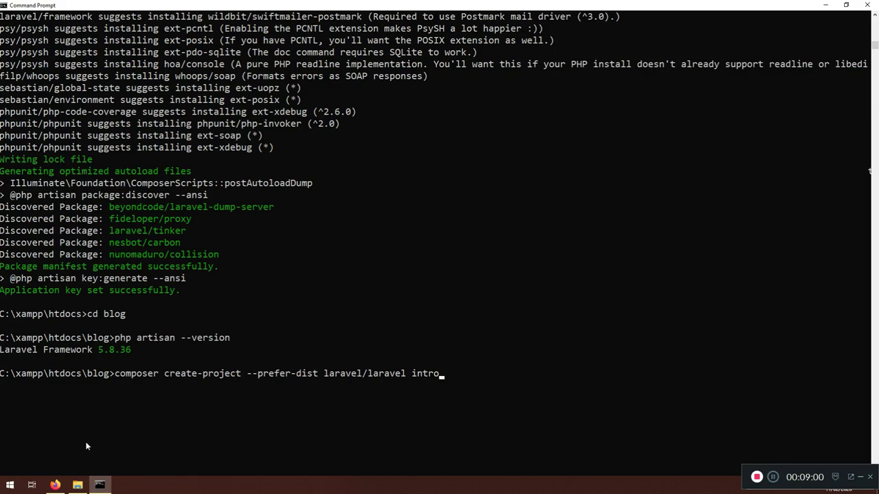
Delete the intro1 and blog folders from htdocs in File Explorer, closing Command Prompt to release the blog folder
left_click(77, 484)
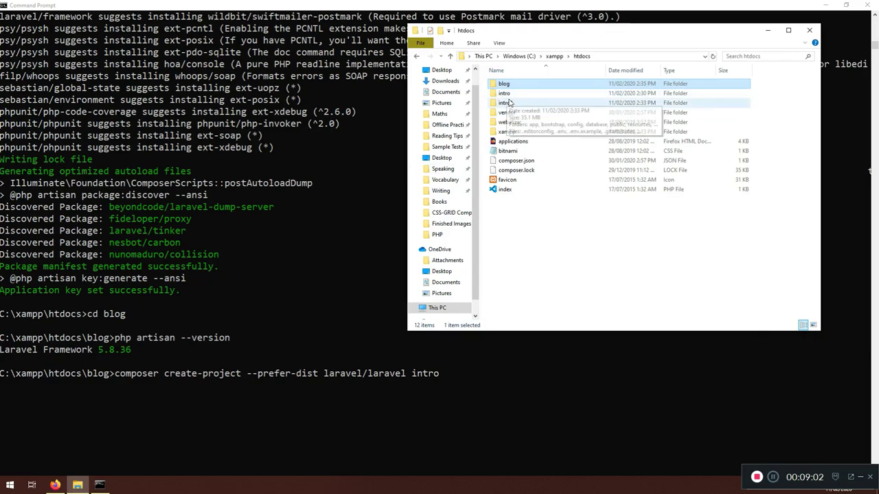
left_click(508, 102)
left_click(507, 85, "ctrl")
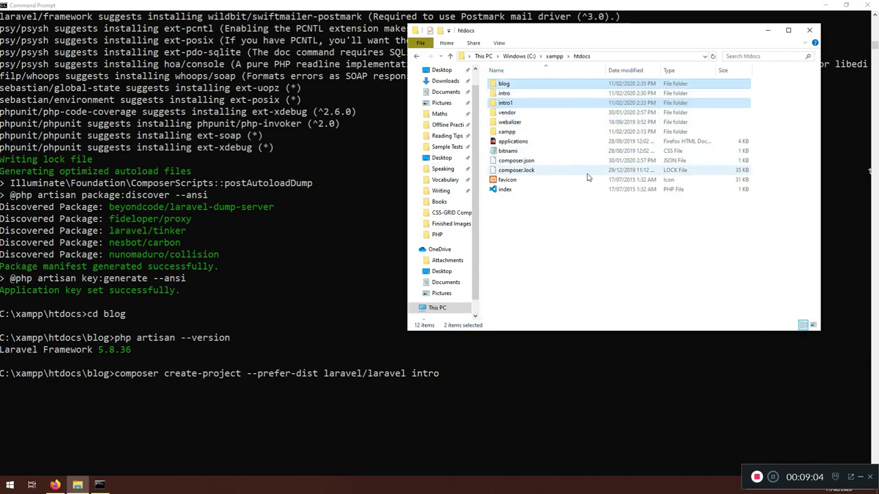
key("Delete")
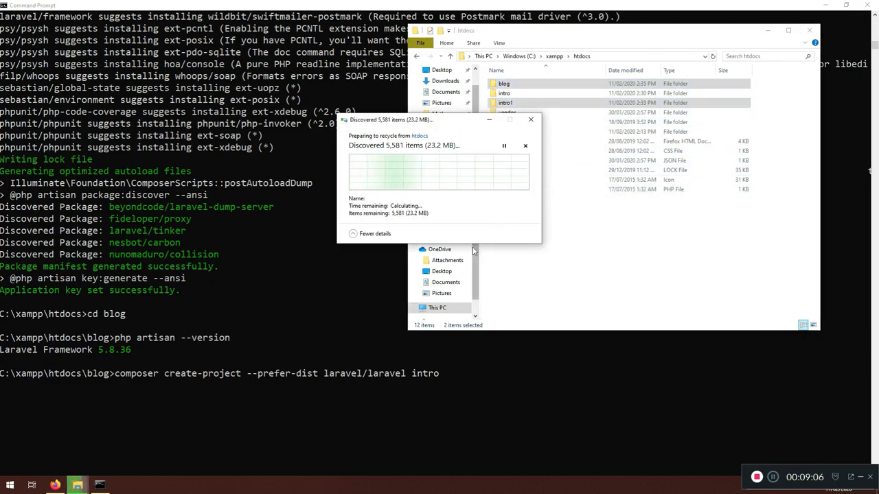
left_click_drag(461, 122, 567, 168)
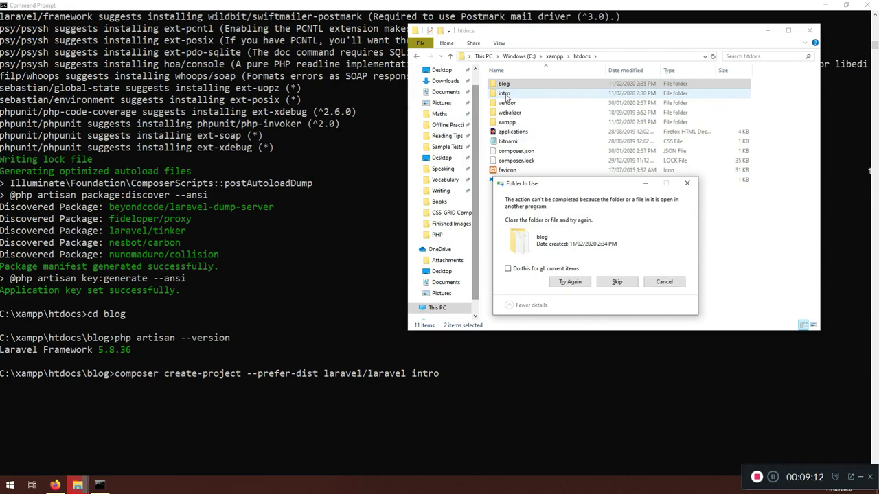
left_click(868, 5)
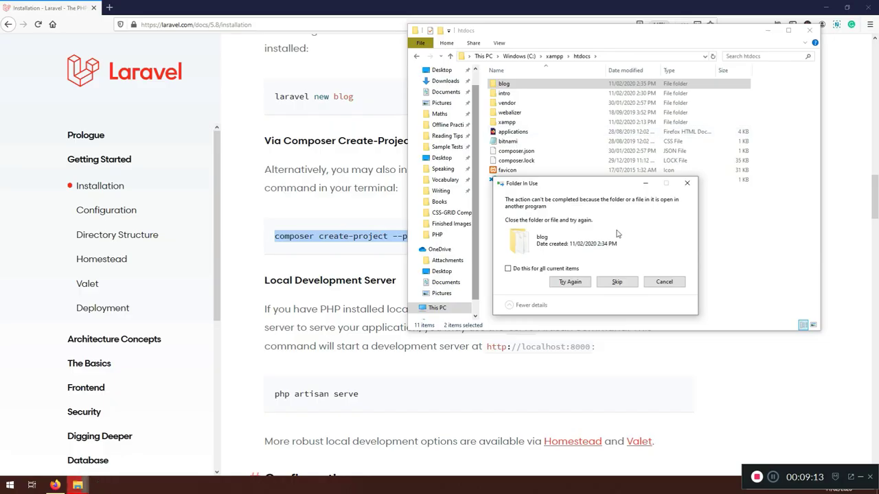
left_click(576, 287)
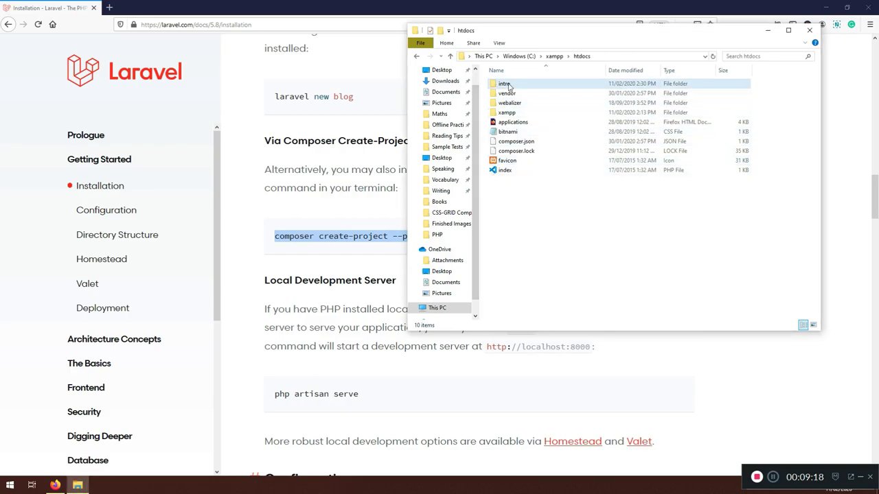
Return to the Laravel installation page in the browser and switch the documentation version to 6.x
left_click(332, 326)
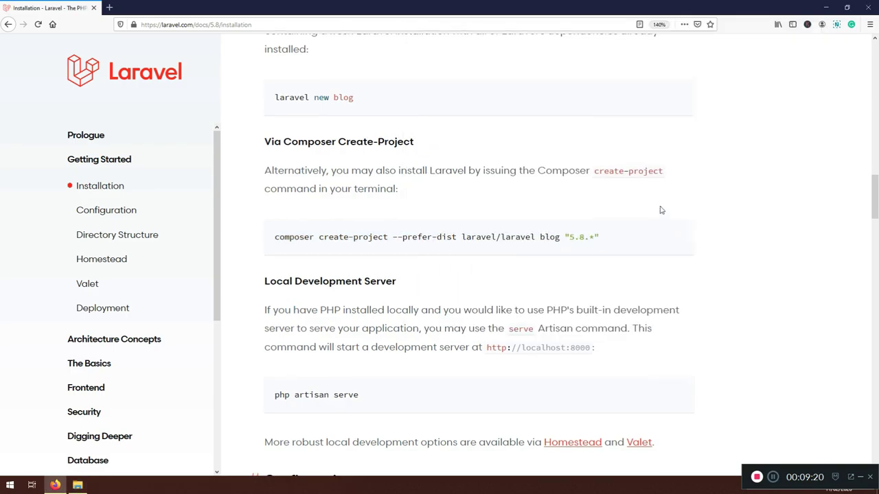
scroll(669, 227, "up", 10)
scroll(679, 239, "up", 5)
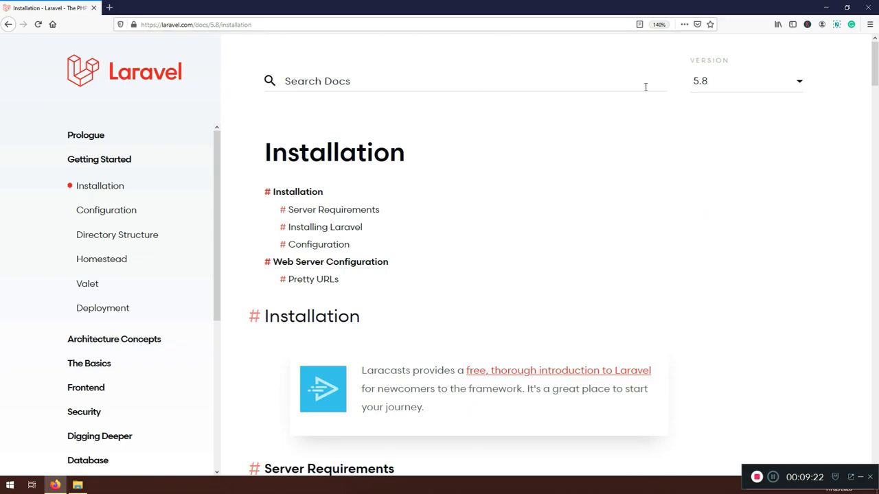
left_click(730, 82)
left_click(704, 114)
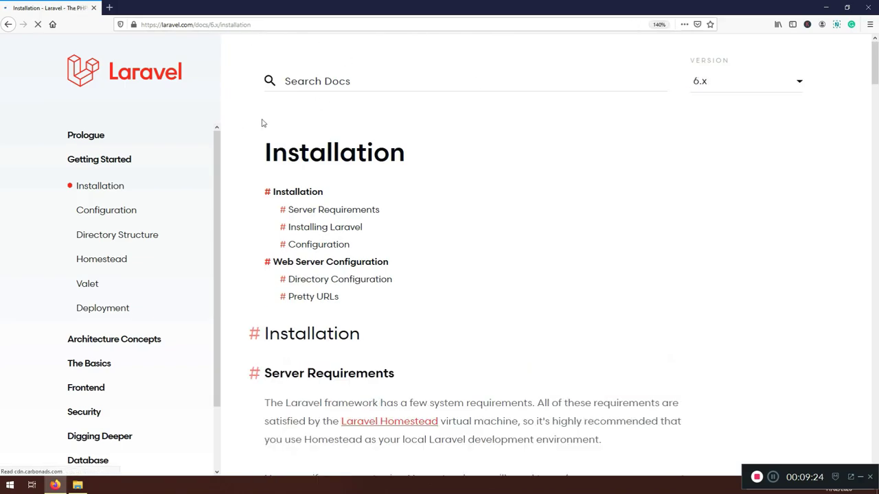
Review the Laravel Installer and Composer Create-Project instructions on the 6.x page, glancing at the htdocs folder in File Explorer
scroll(350, 275, "down", 12)
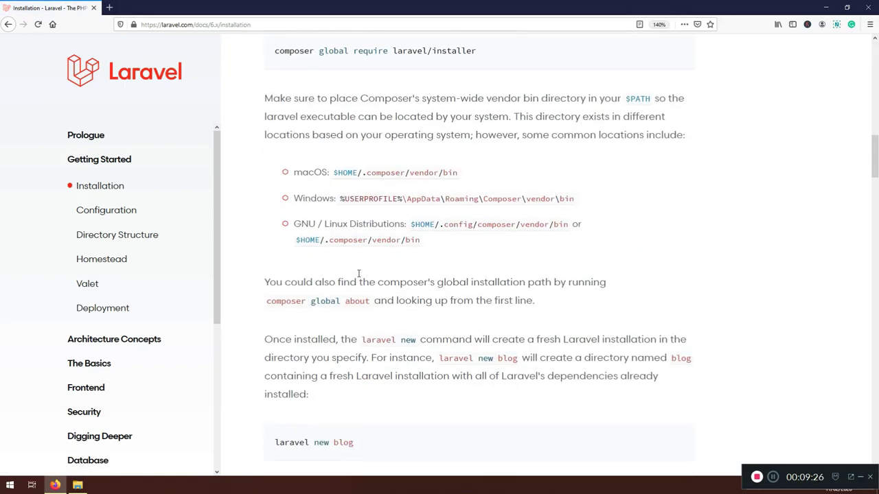
key("alt+Tab")
left_click(366, 229)
left_click(78, 485)
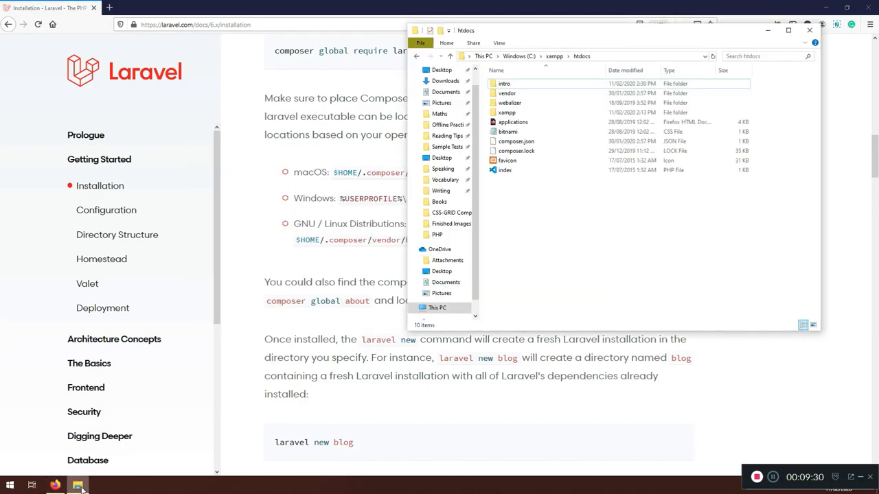
left_click(78, 485)
scroll(345, 390, "down", 4)
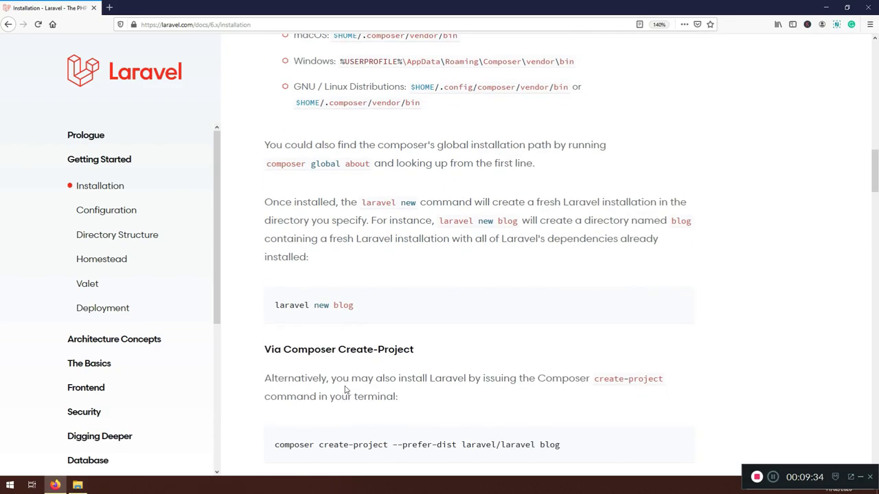
scroll(346, 390, "up", 4)
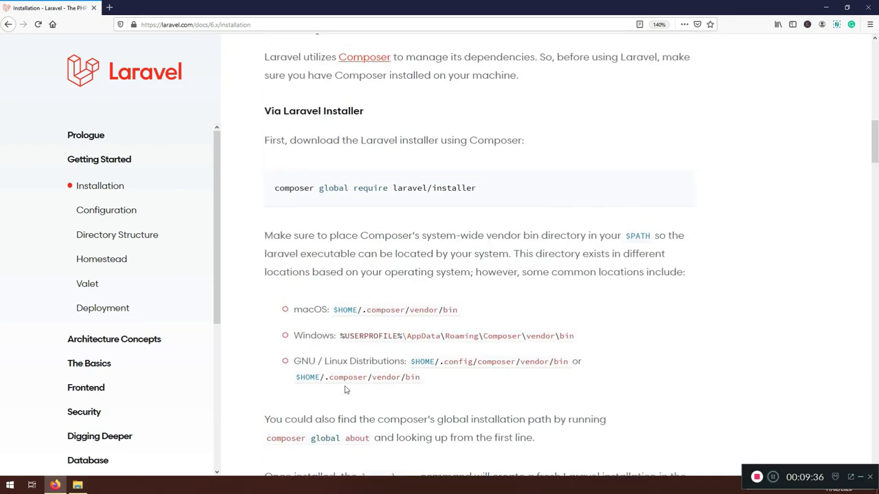